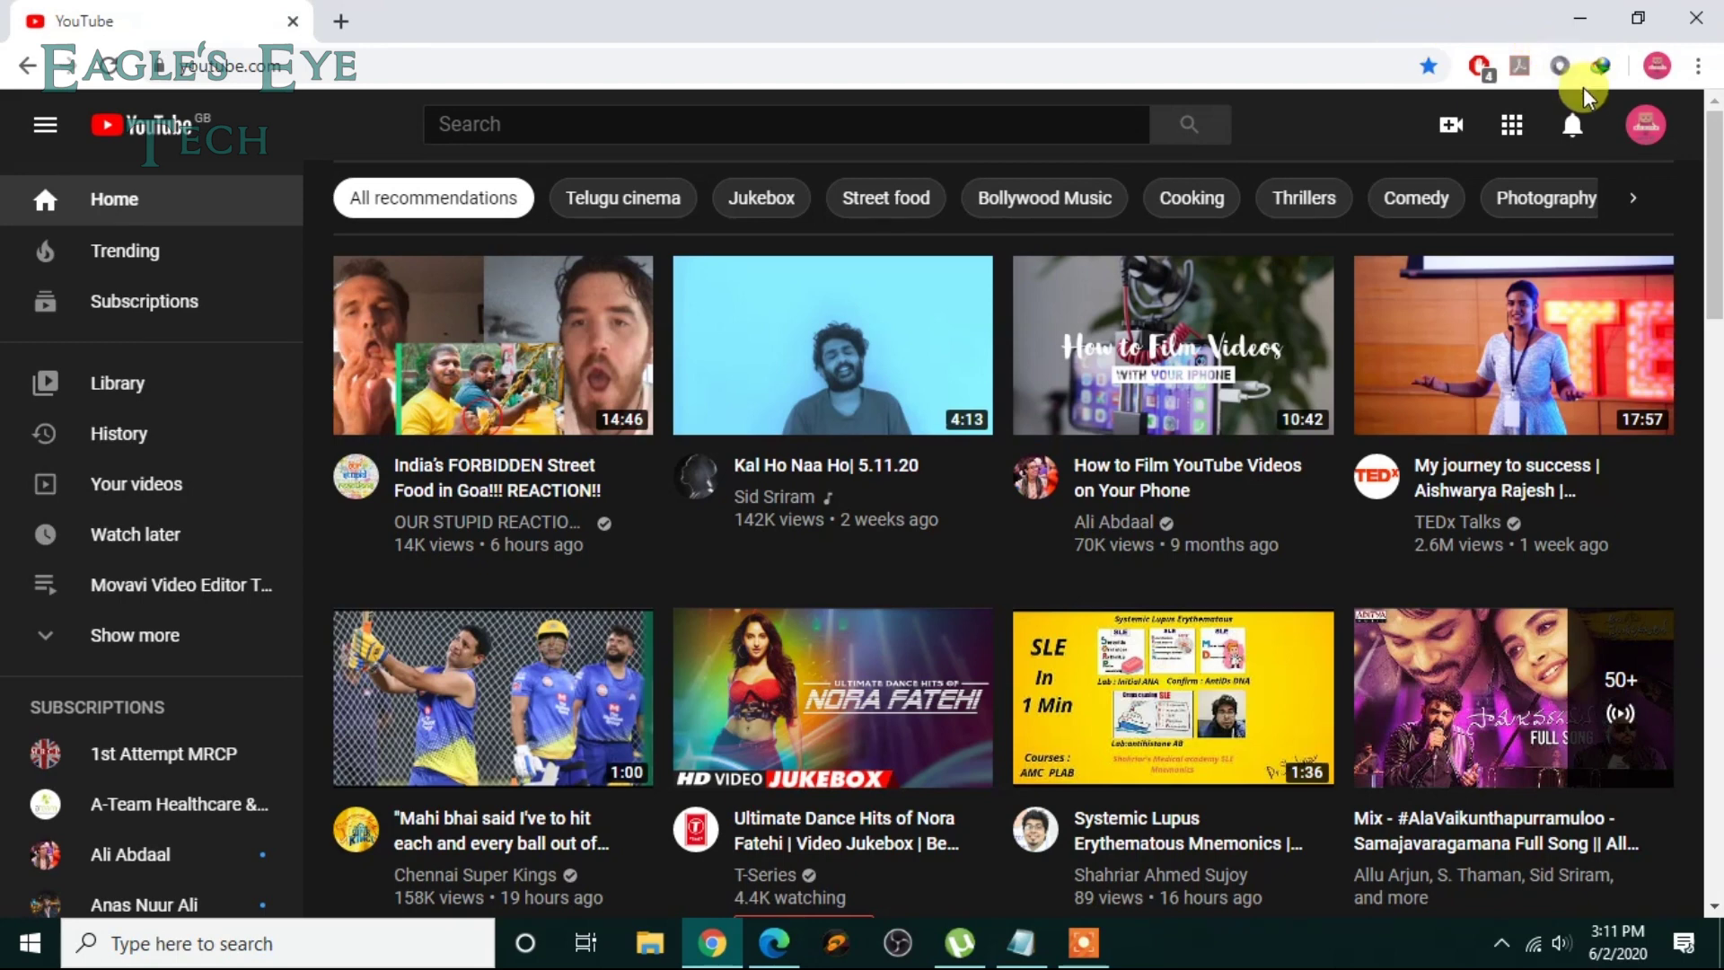
Step: Go to YouTube Studio from the avatar menu and open the channel's Playlists page in a new tab
click(1647, 123)
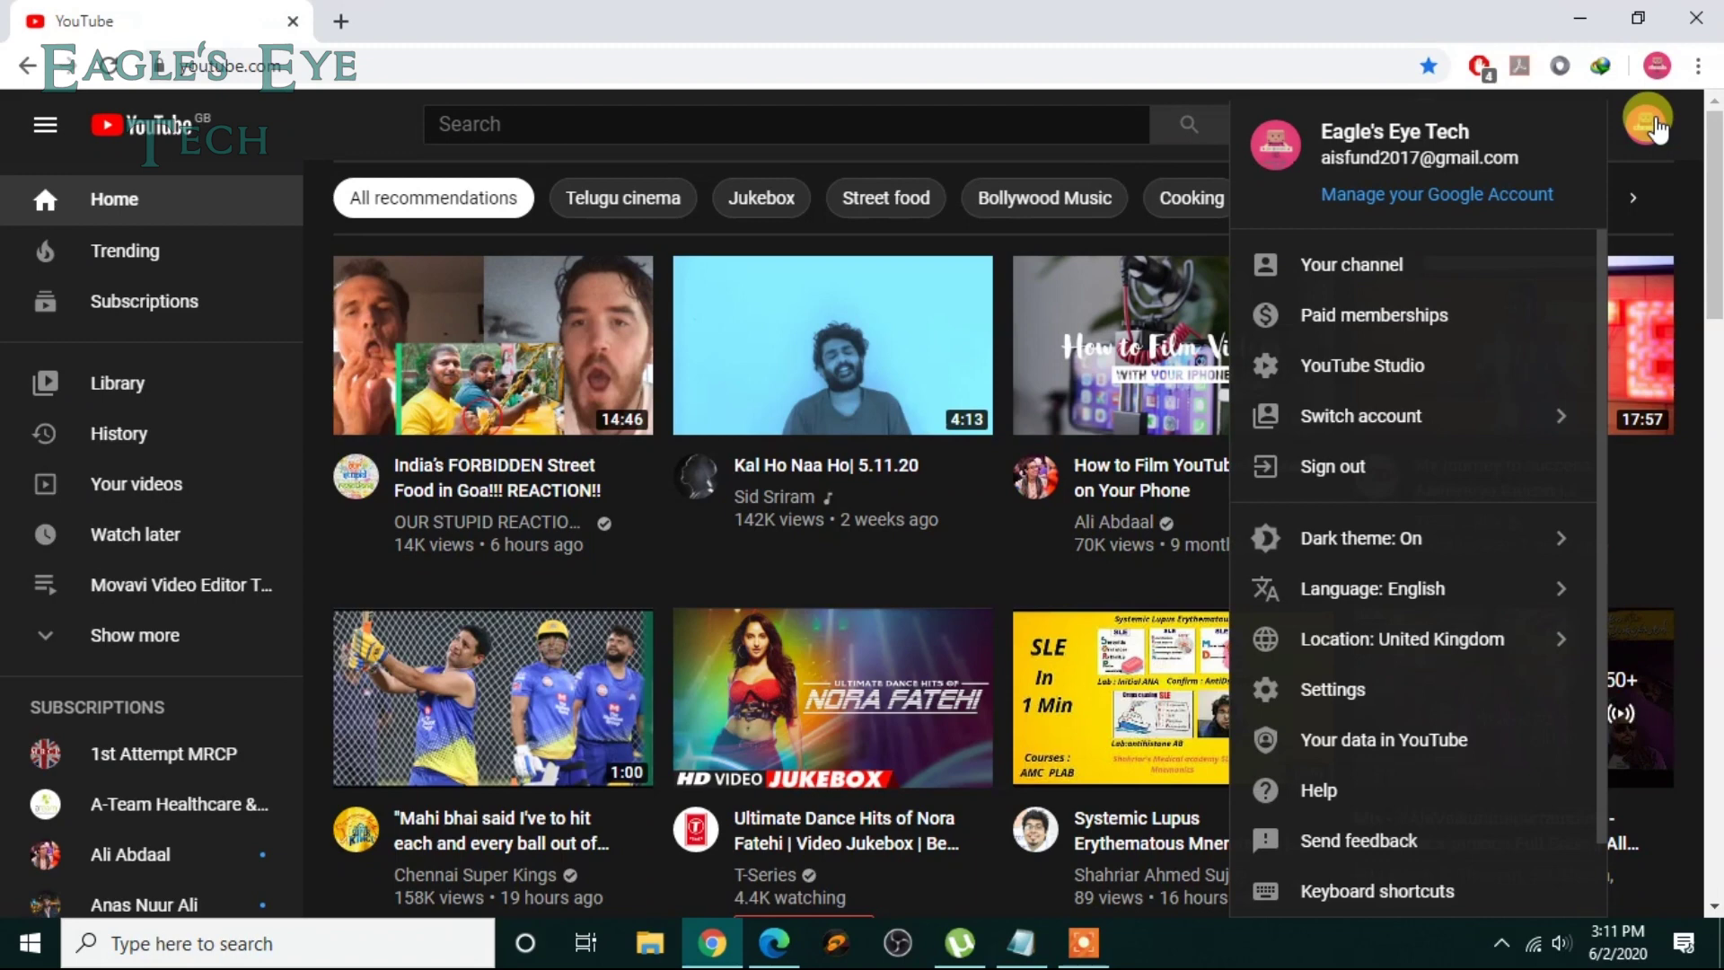
click(1410, 369)
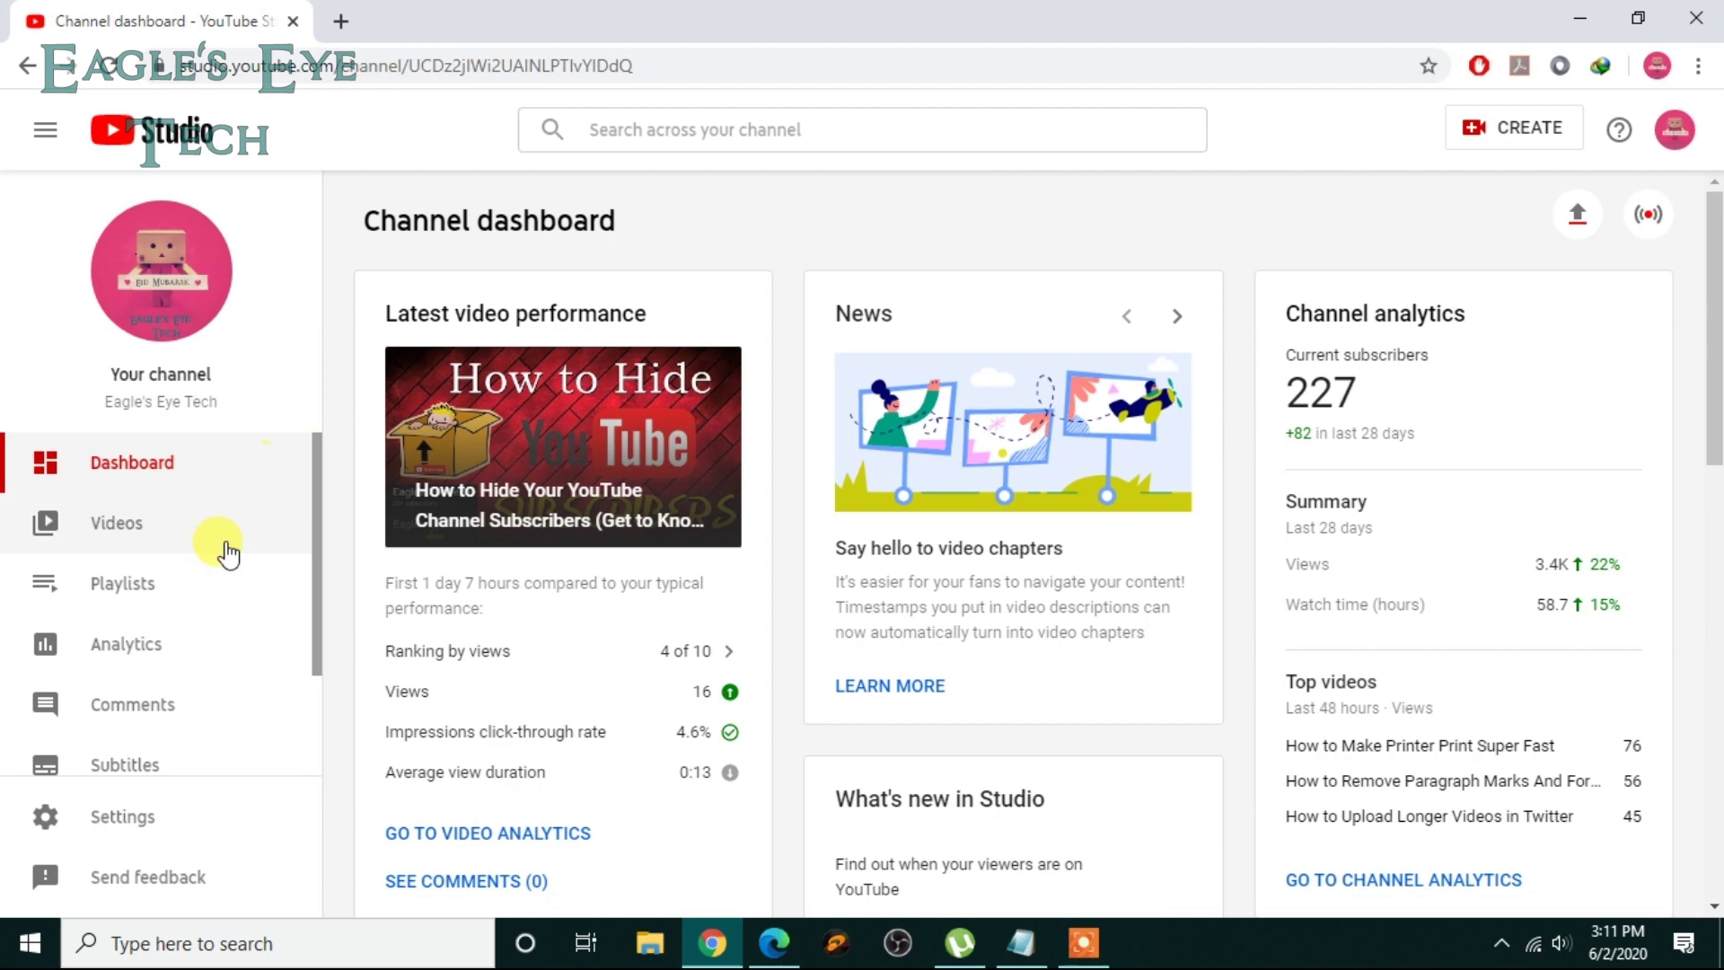
click(278, 585)
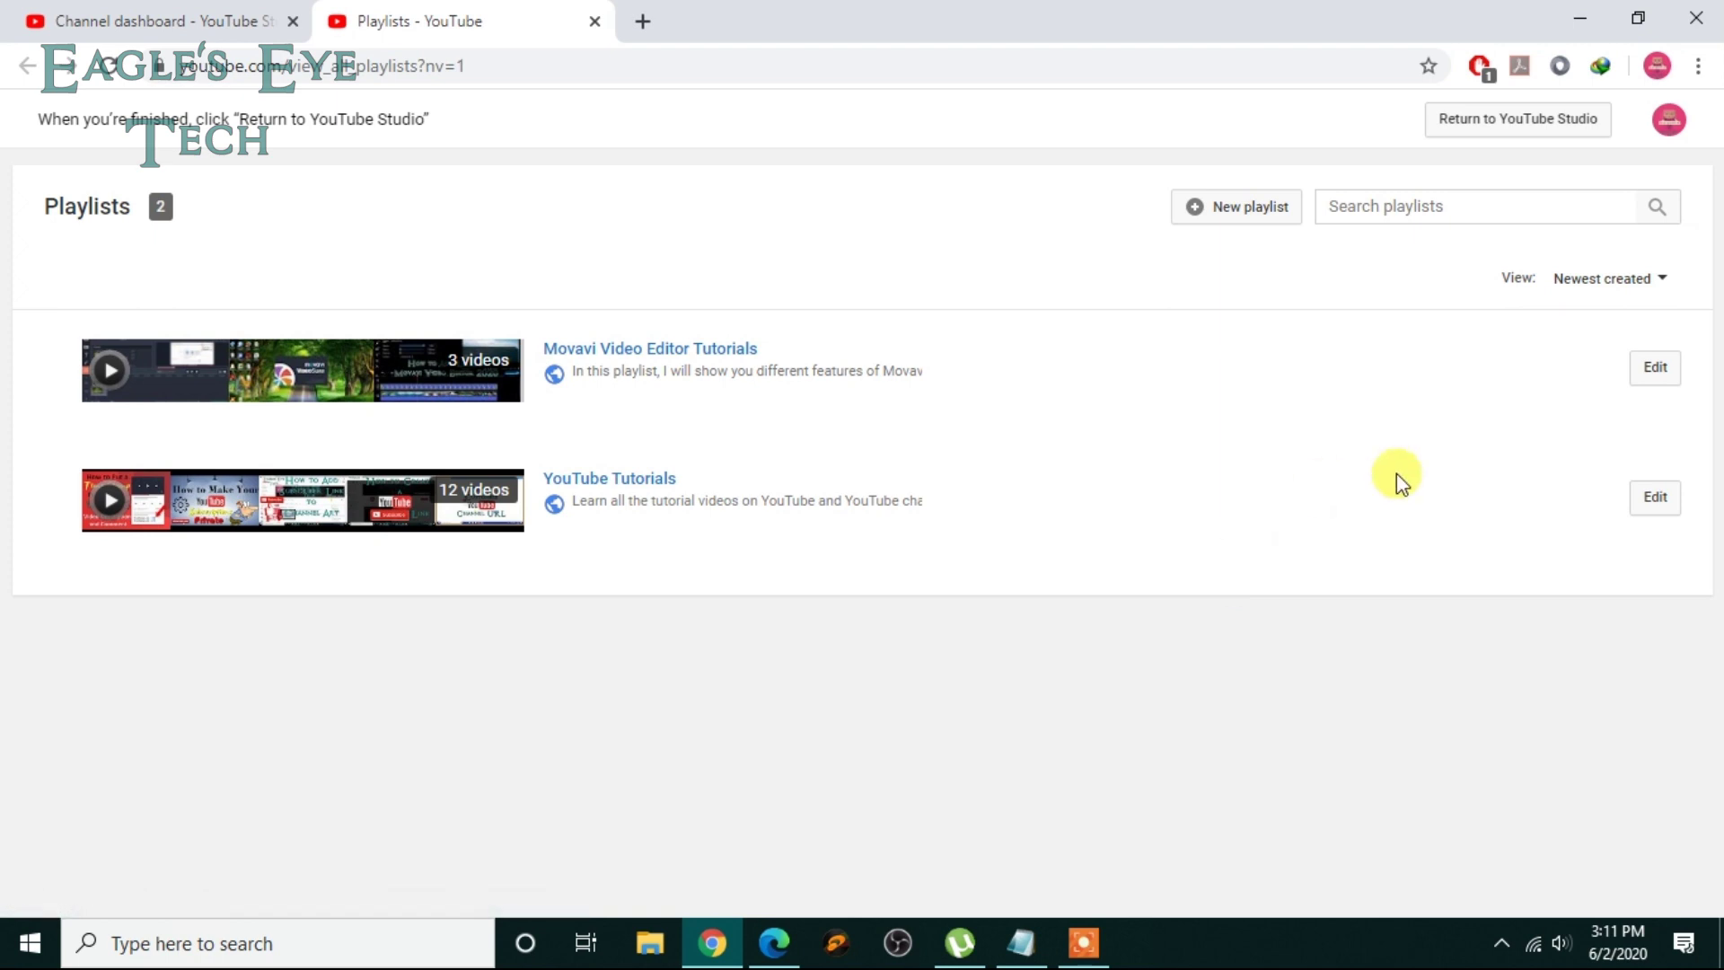
Step: Edit the Movavi Video Editor Tutorials playlist and show its more-actions menu
click(1656, 368)
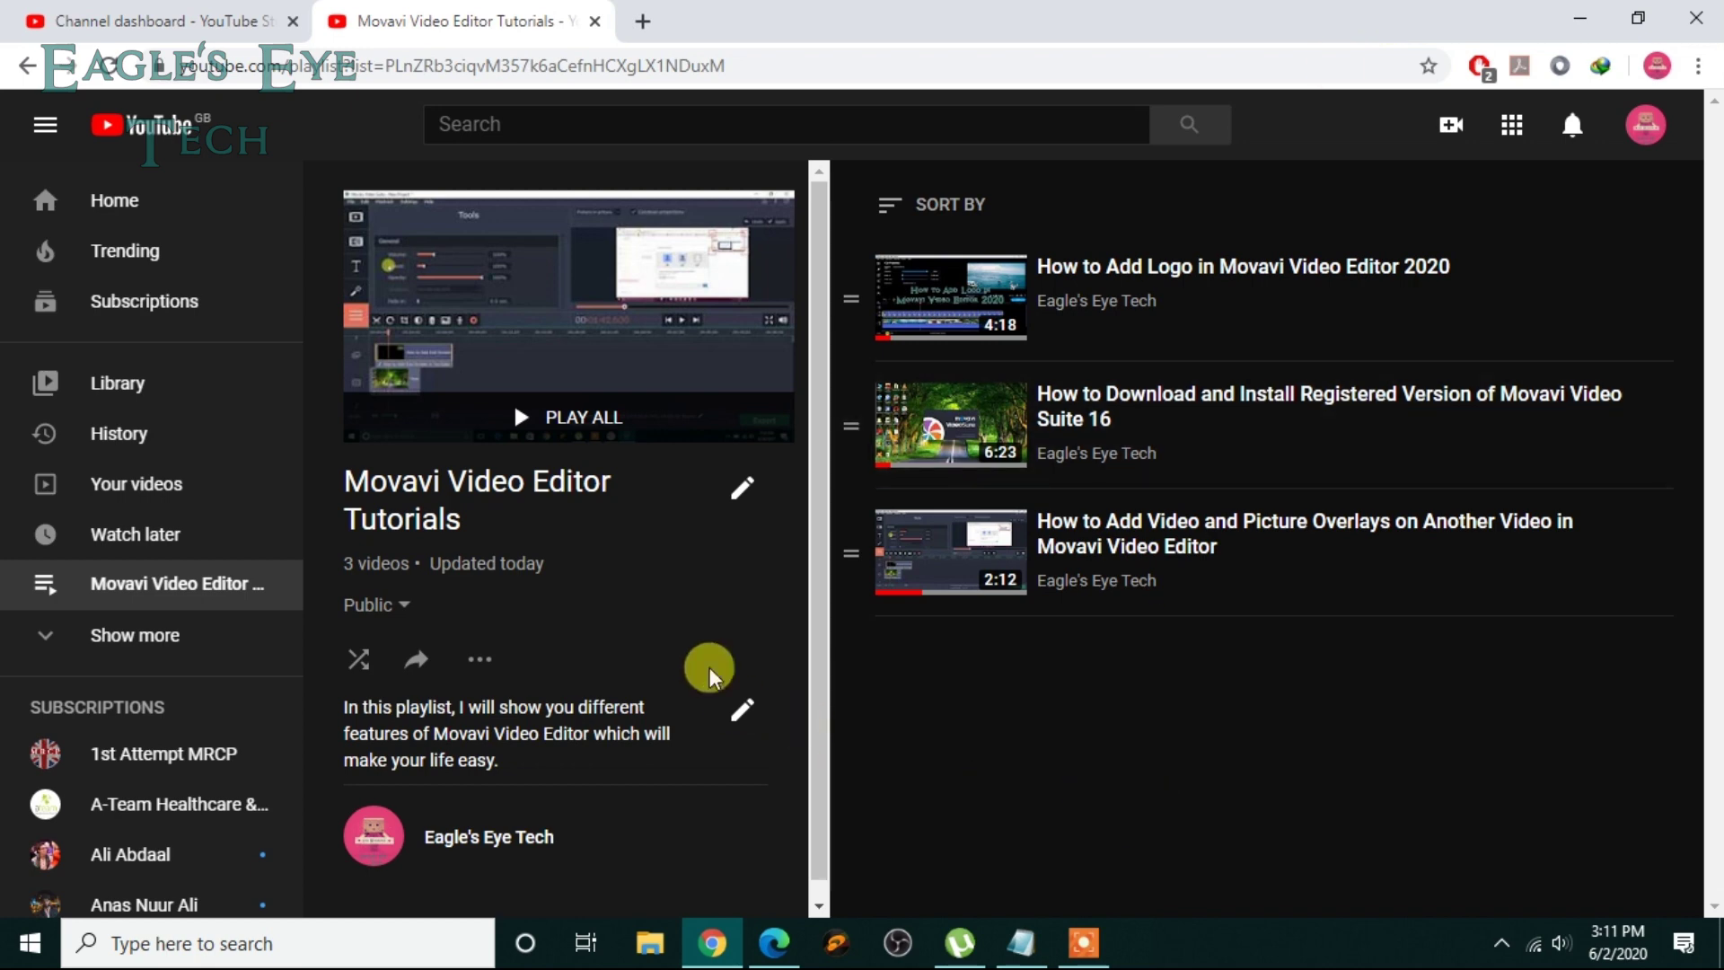
click(475, 648)
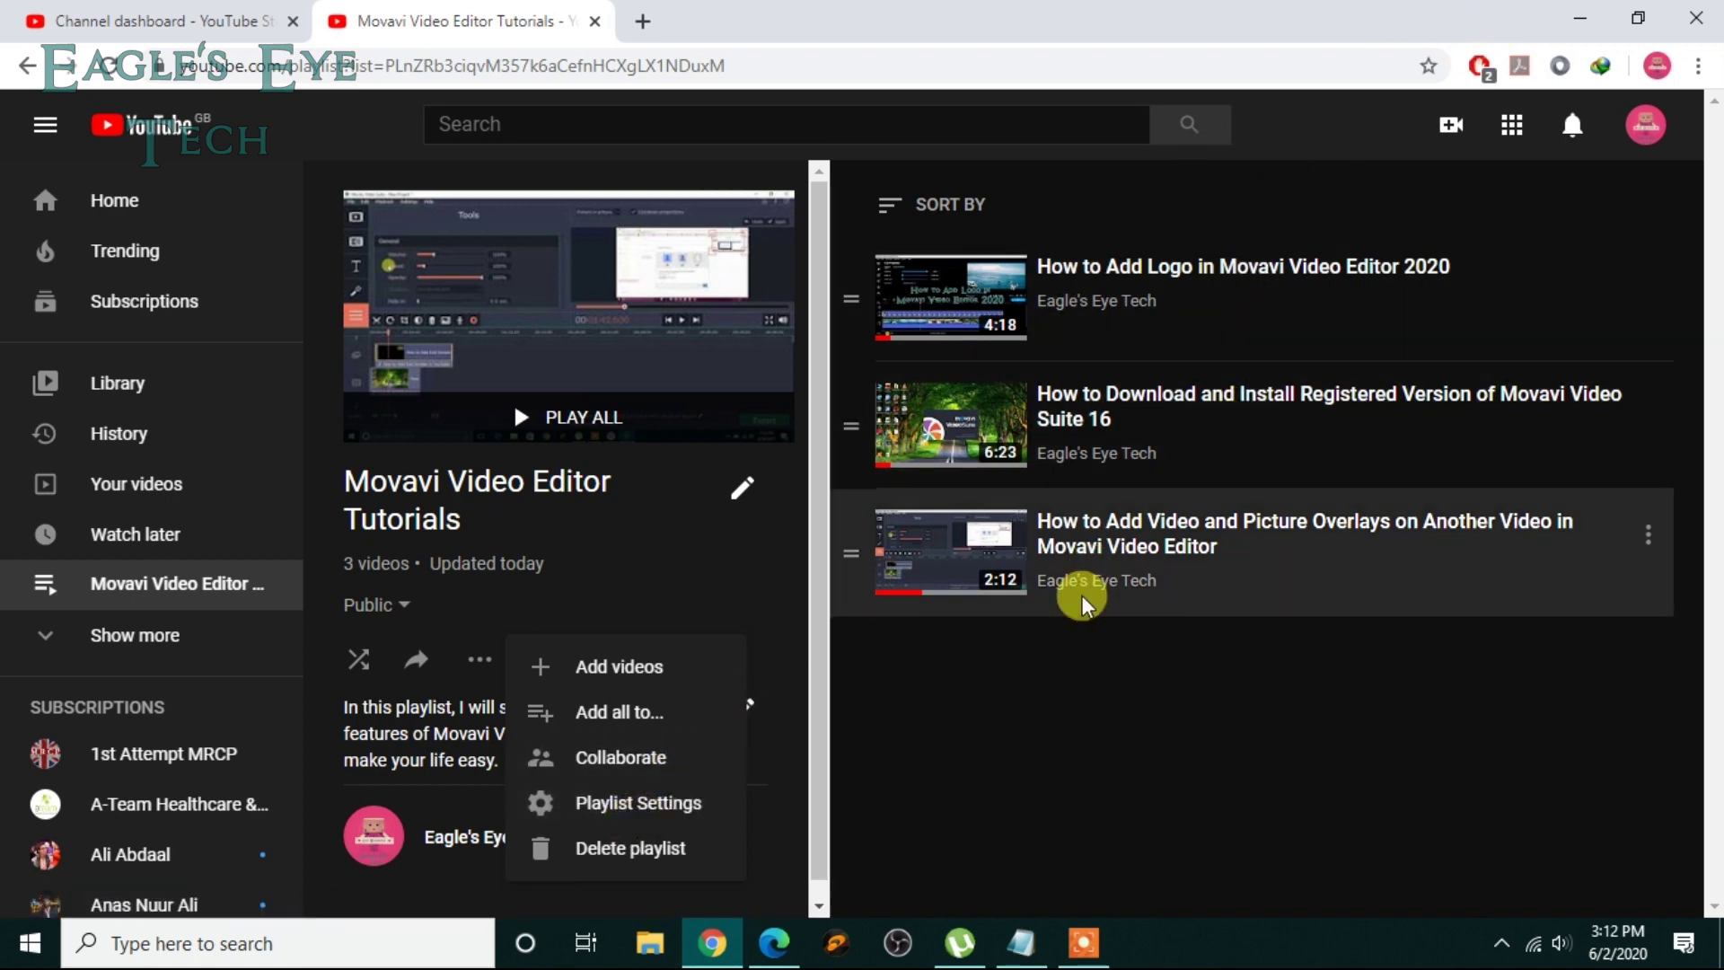
Step: Look at the Collaborate options unchanged, then open Playlist Settings and its Advanced Settings
click(686, 766)
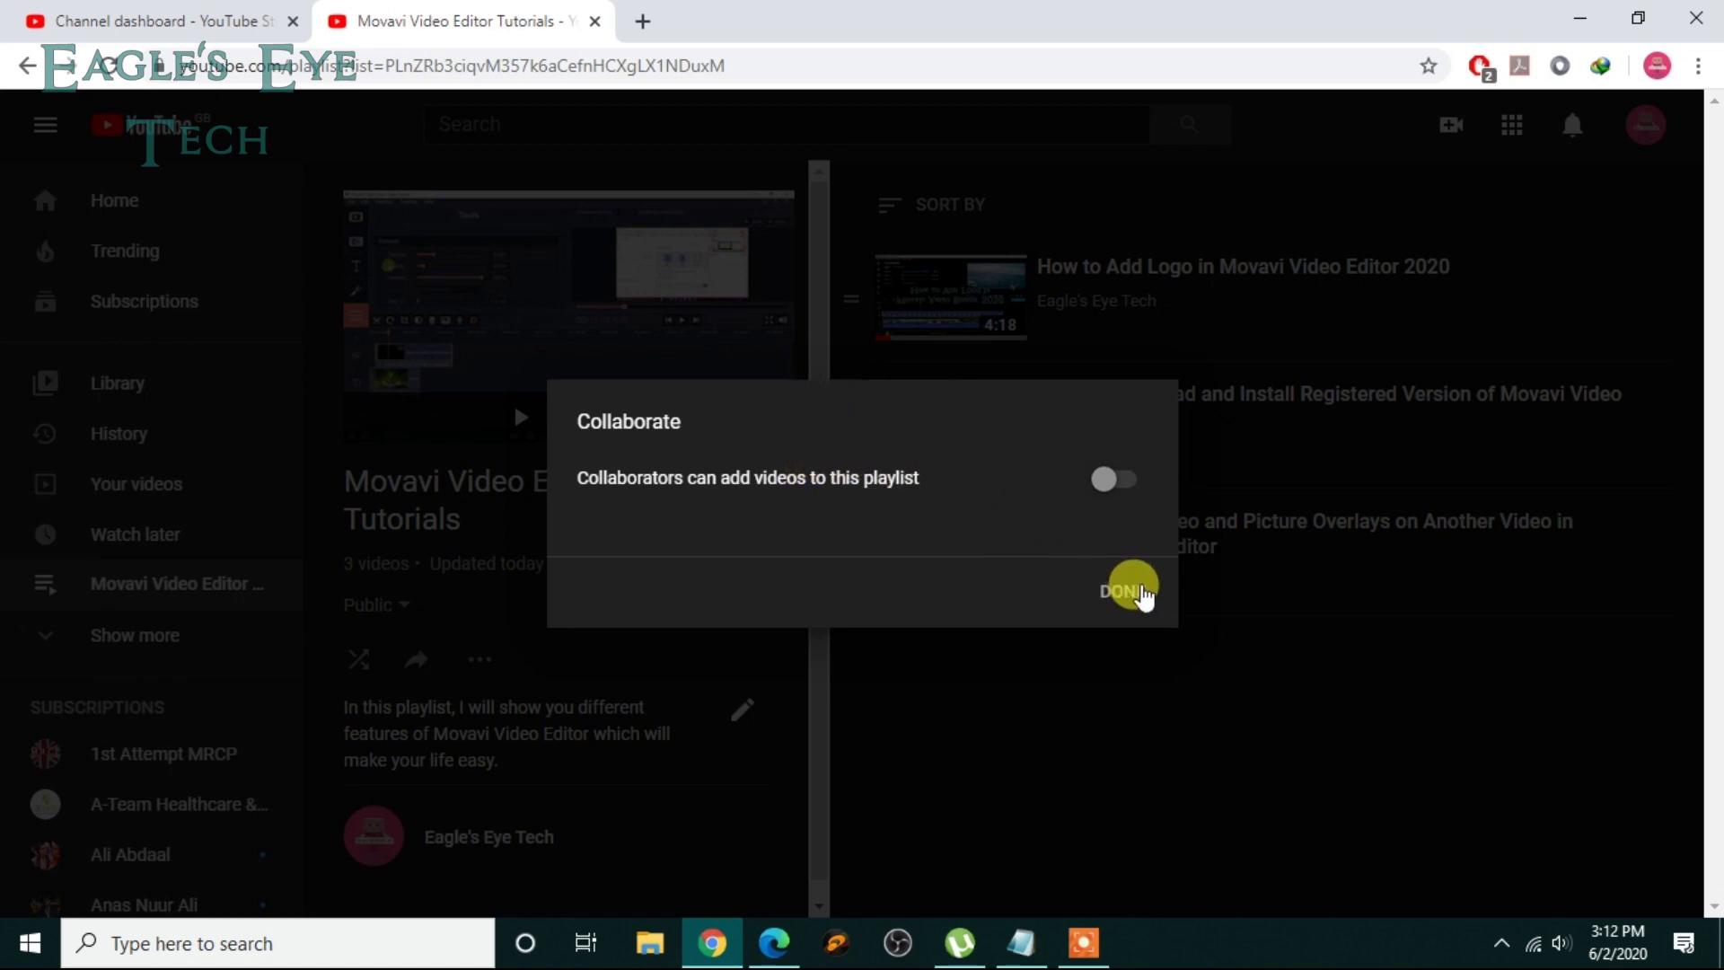
click(1122, 591)
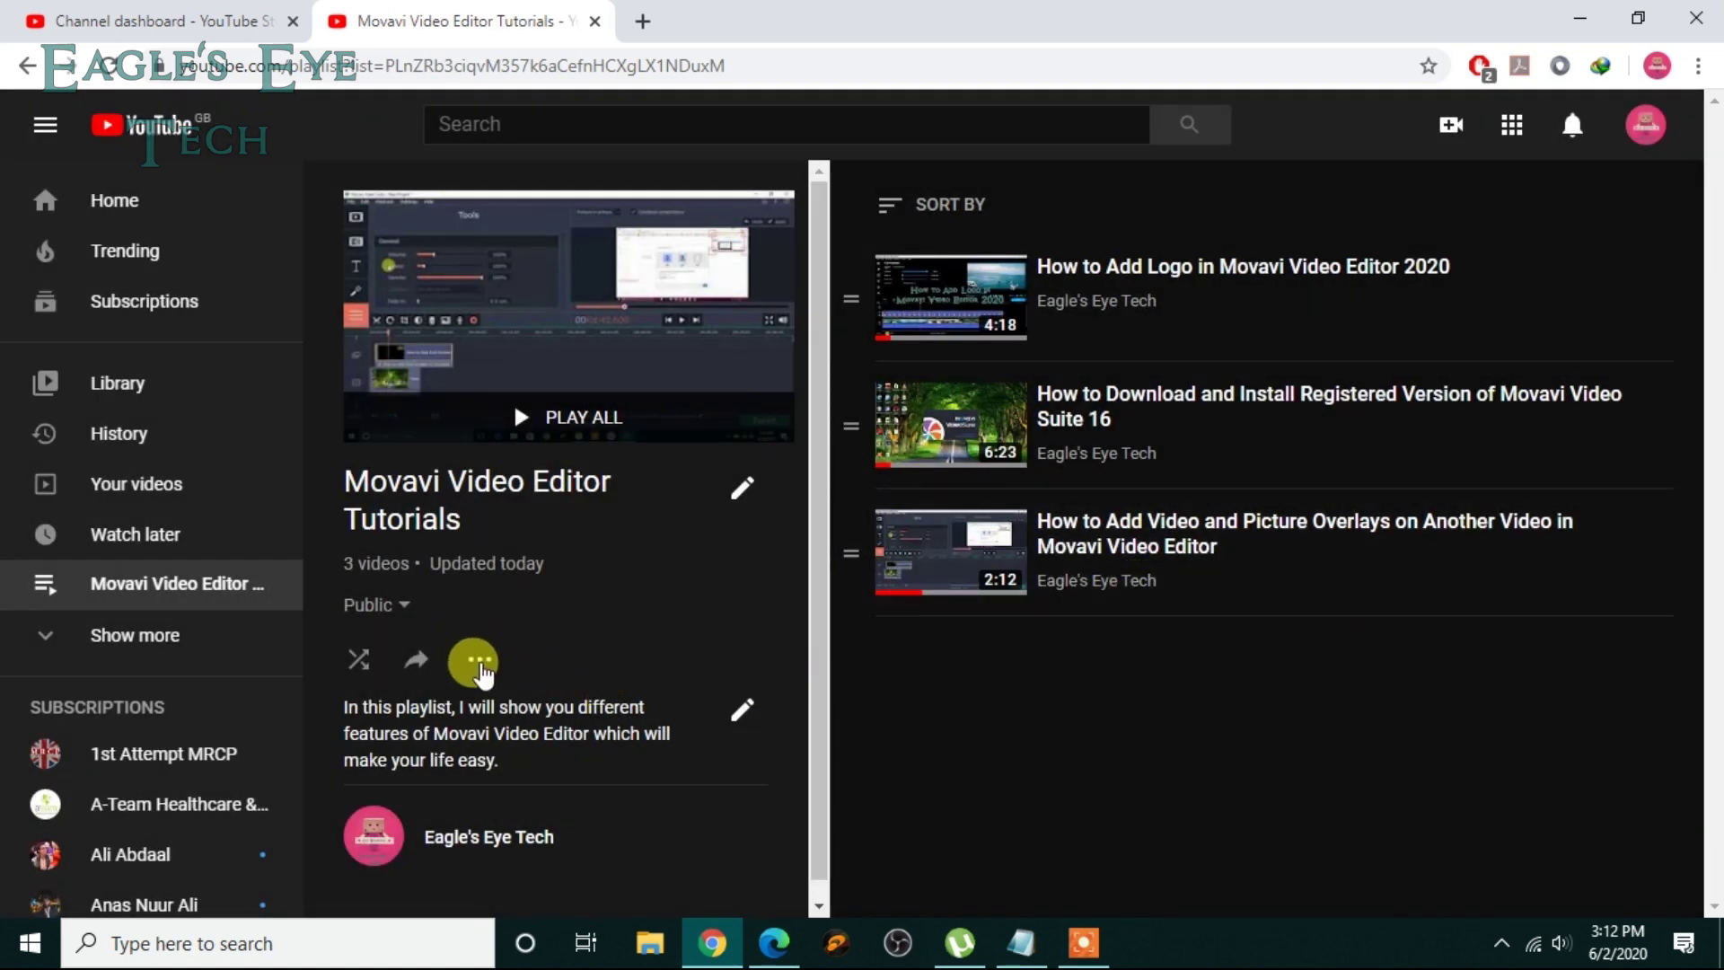
click(479, 659)
click(604, 815)
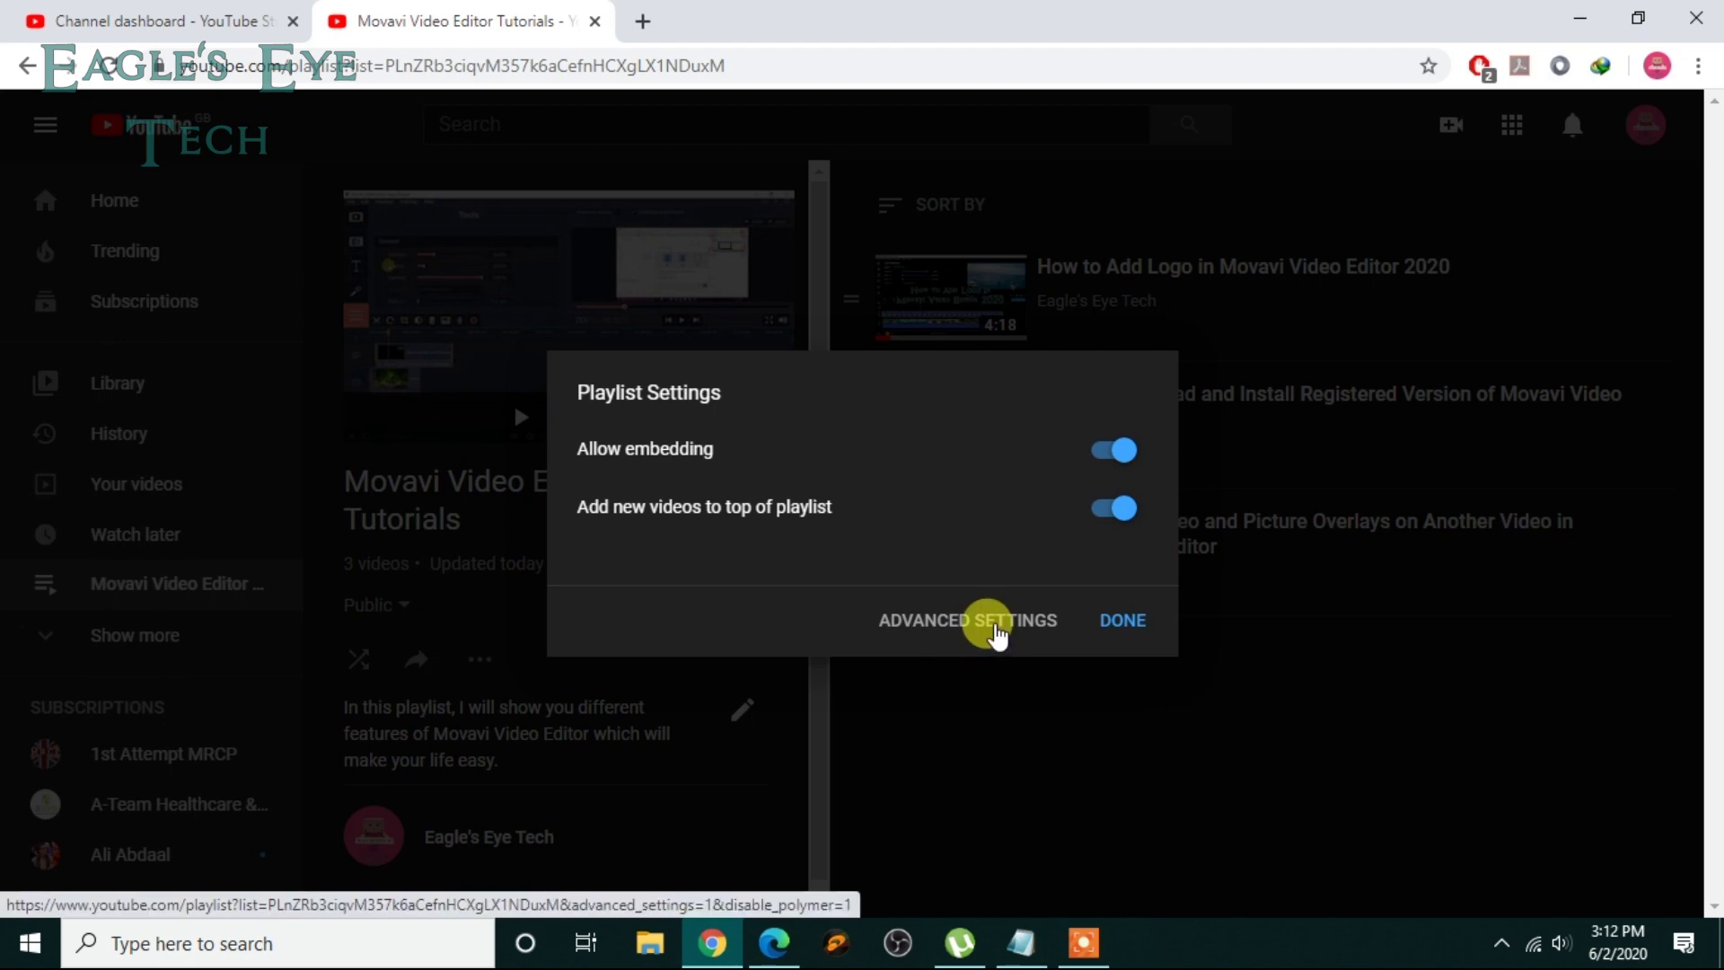
click(997, 629)
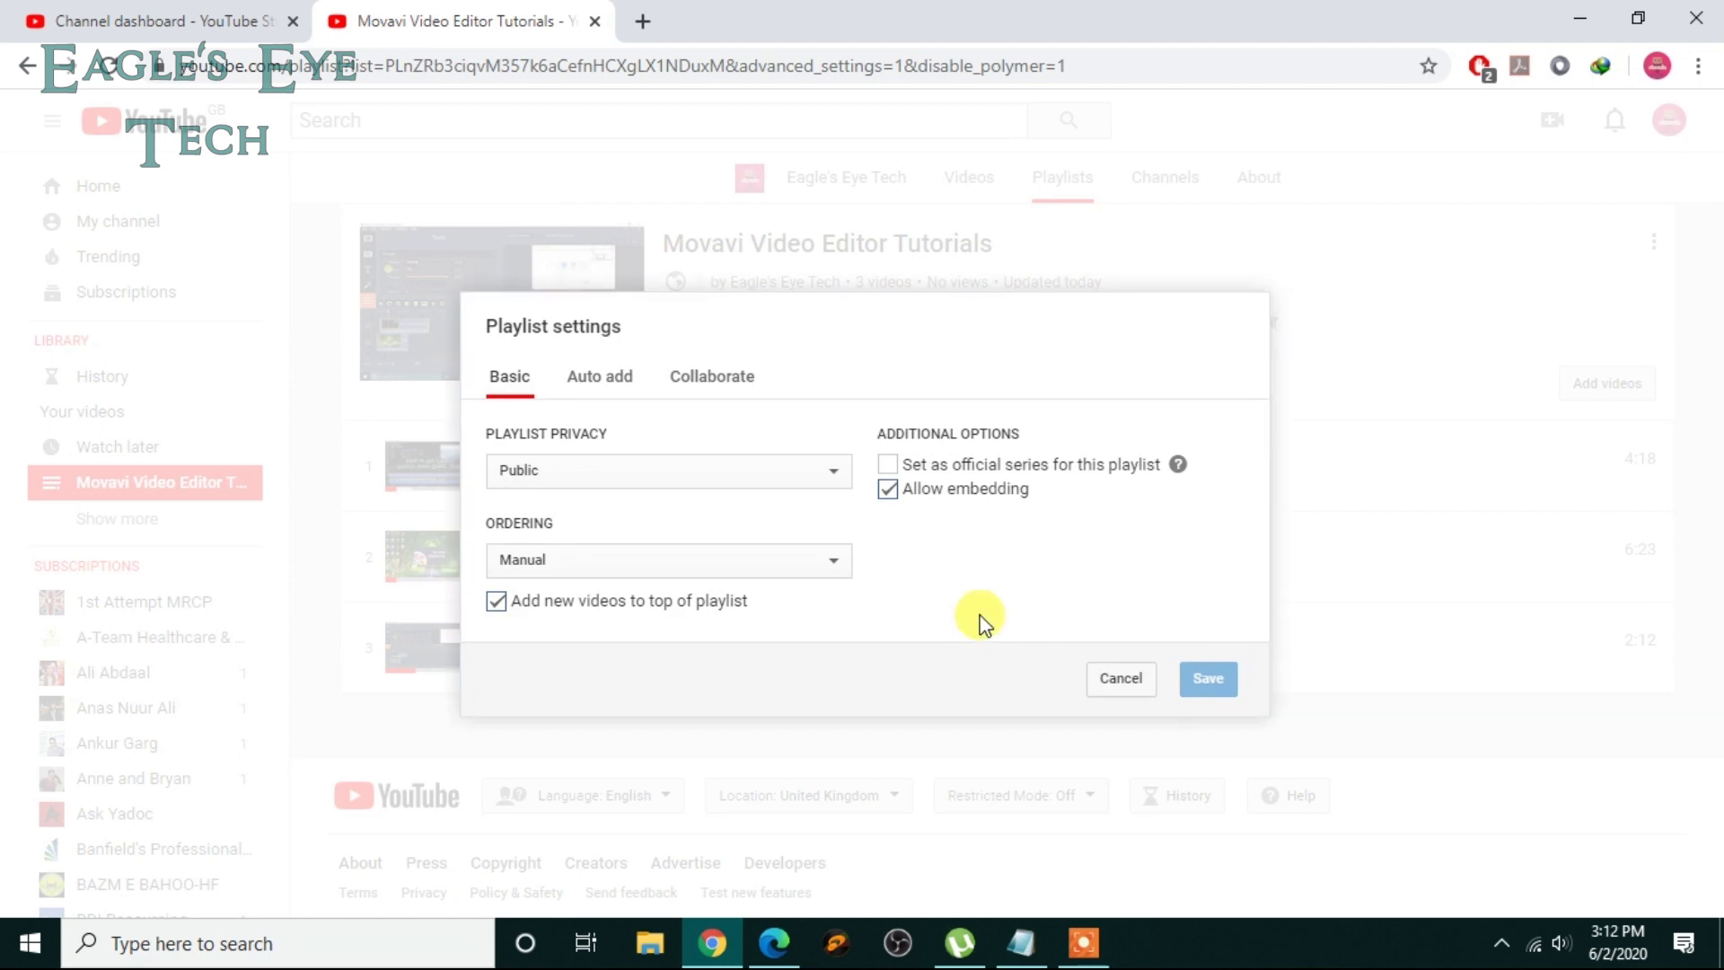
Step: On the Collaborate tab, turn on 'Collaborators can add videos to this playlist'
click(760, 373)
click(719, 406)
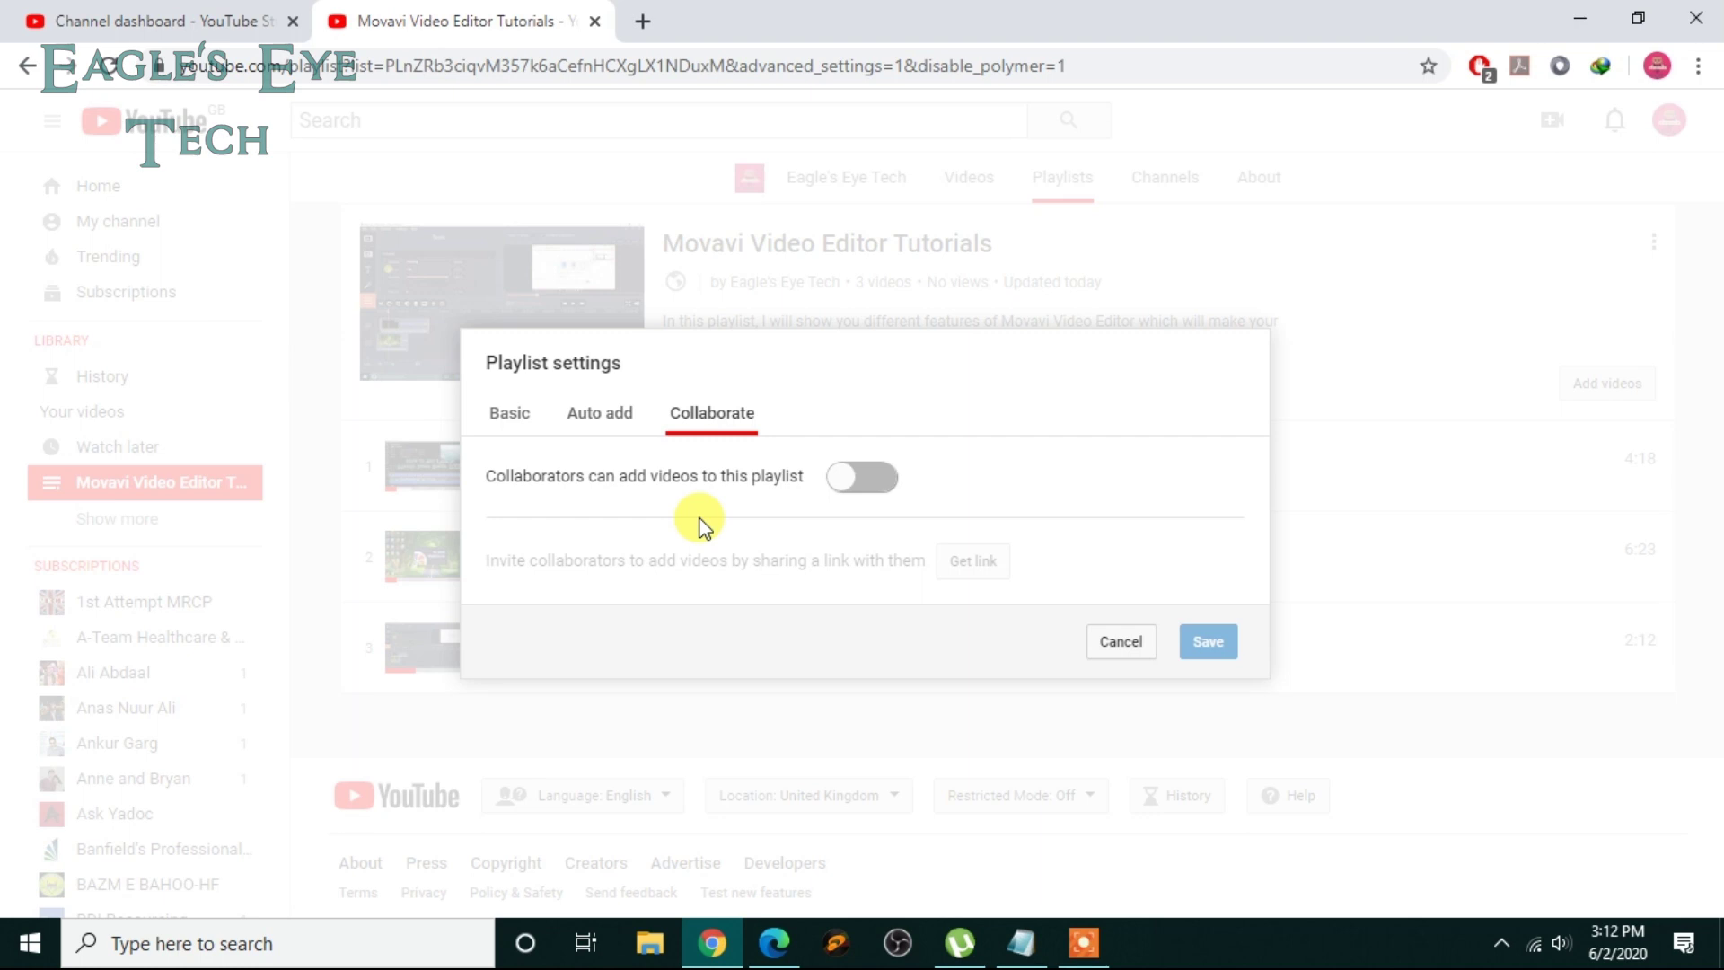
click(863, 489)
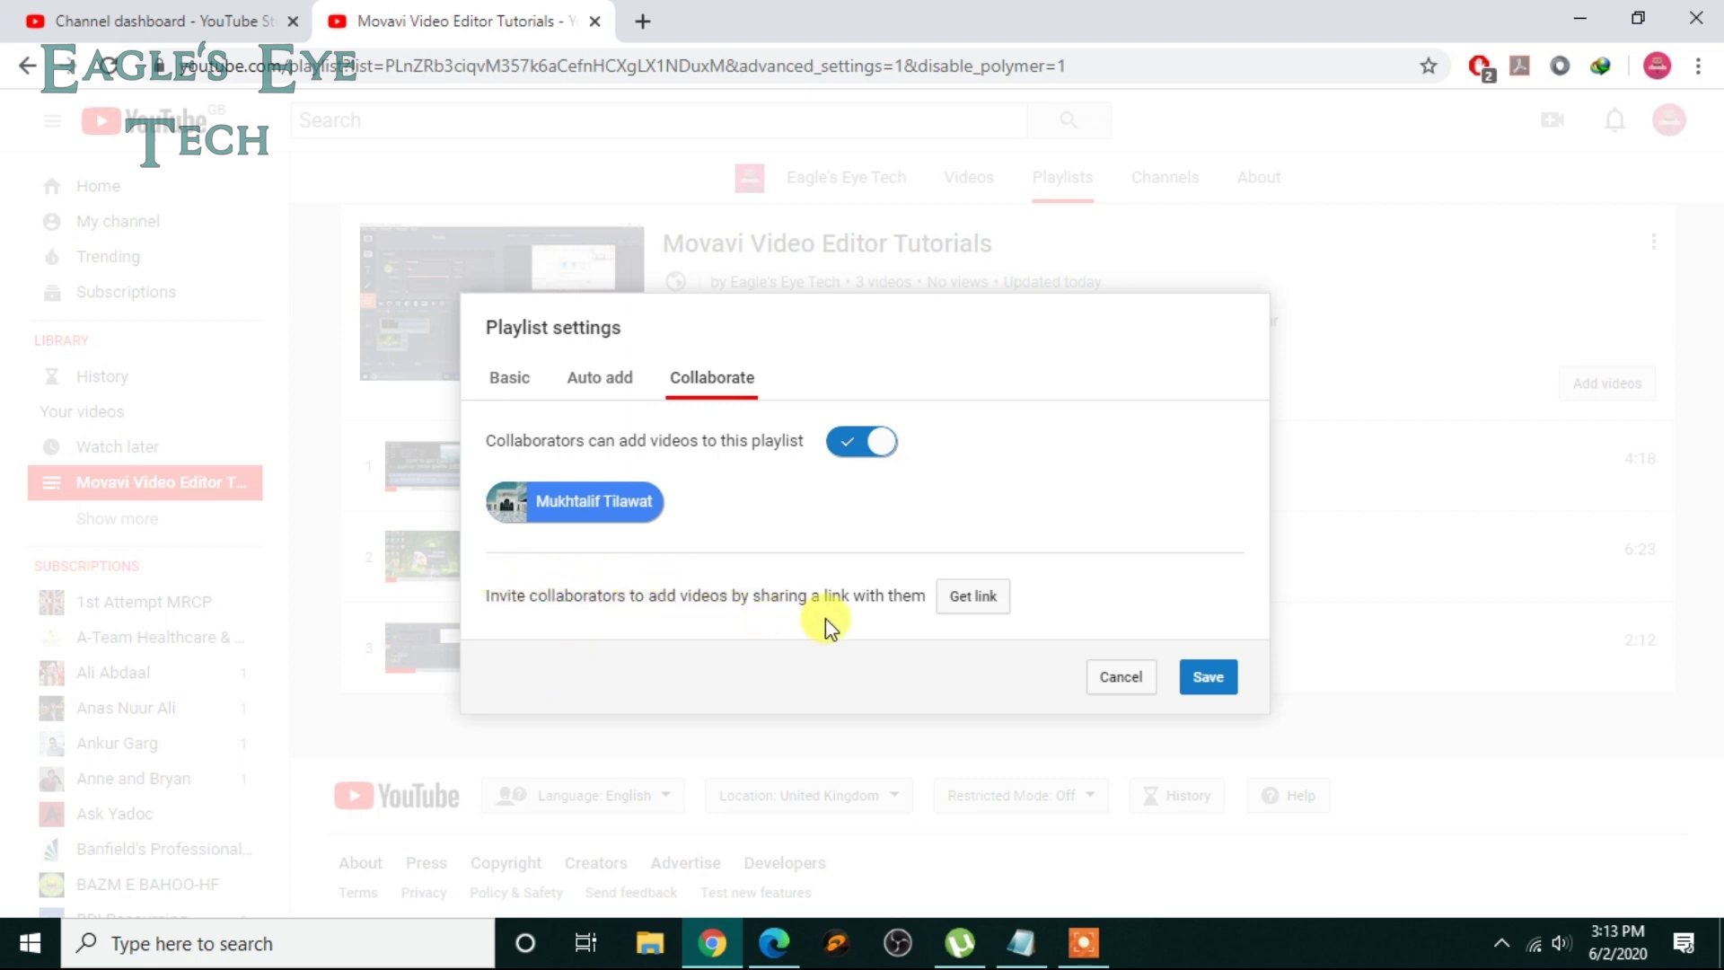
Step: Generate and copy the collaborator invite link, dismiss the IDM popup, and save the settings
click(974, 597)
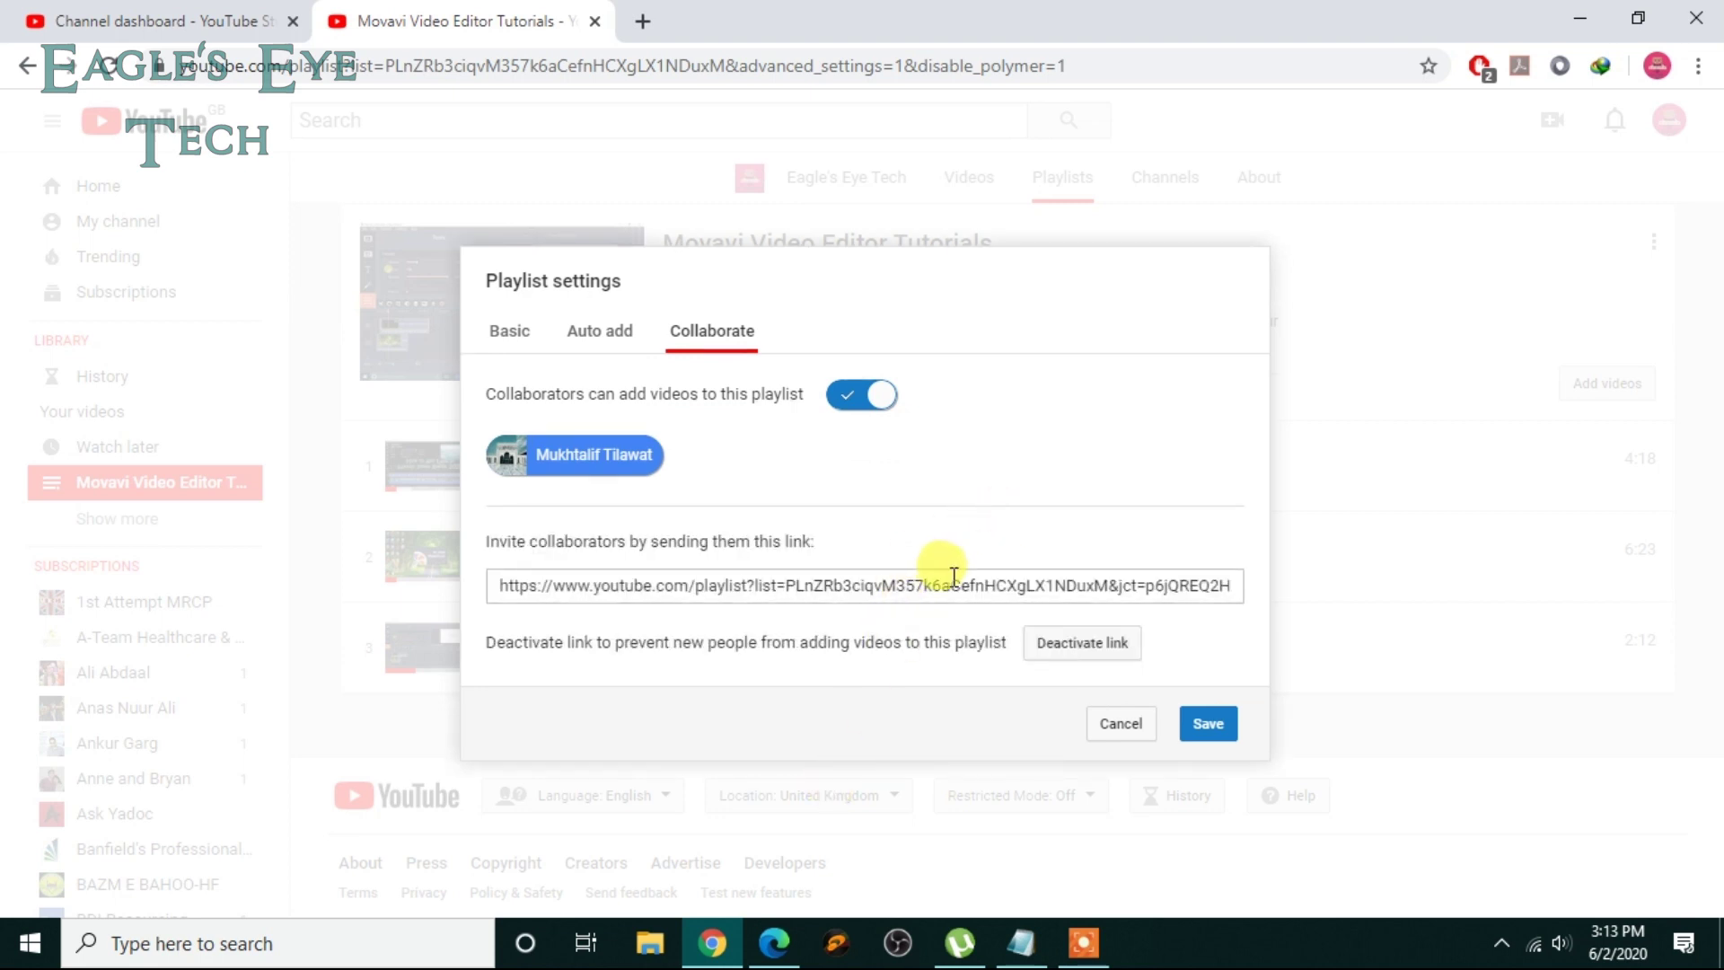
click(965, 582)
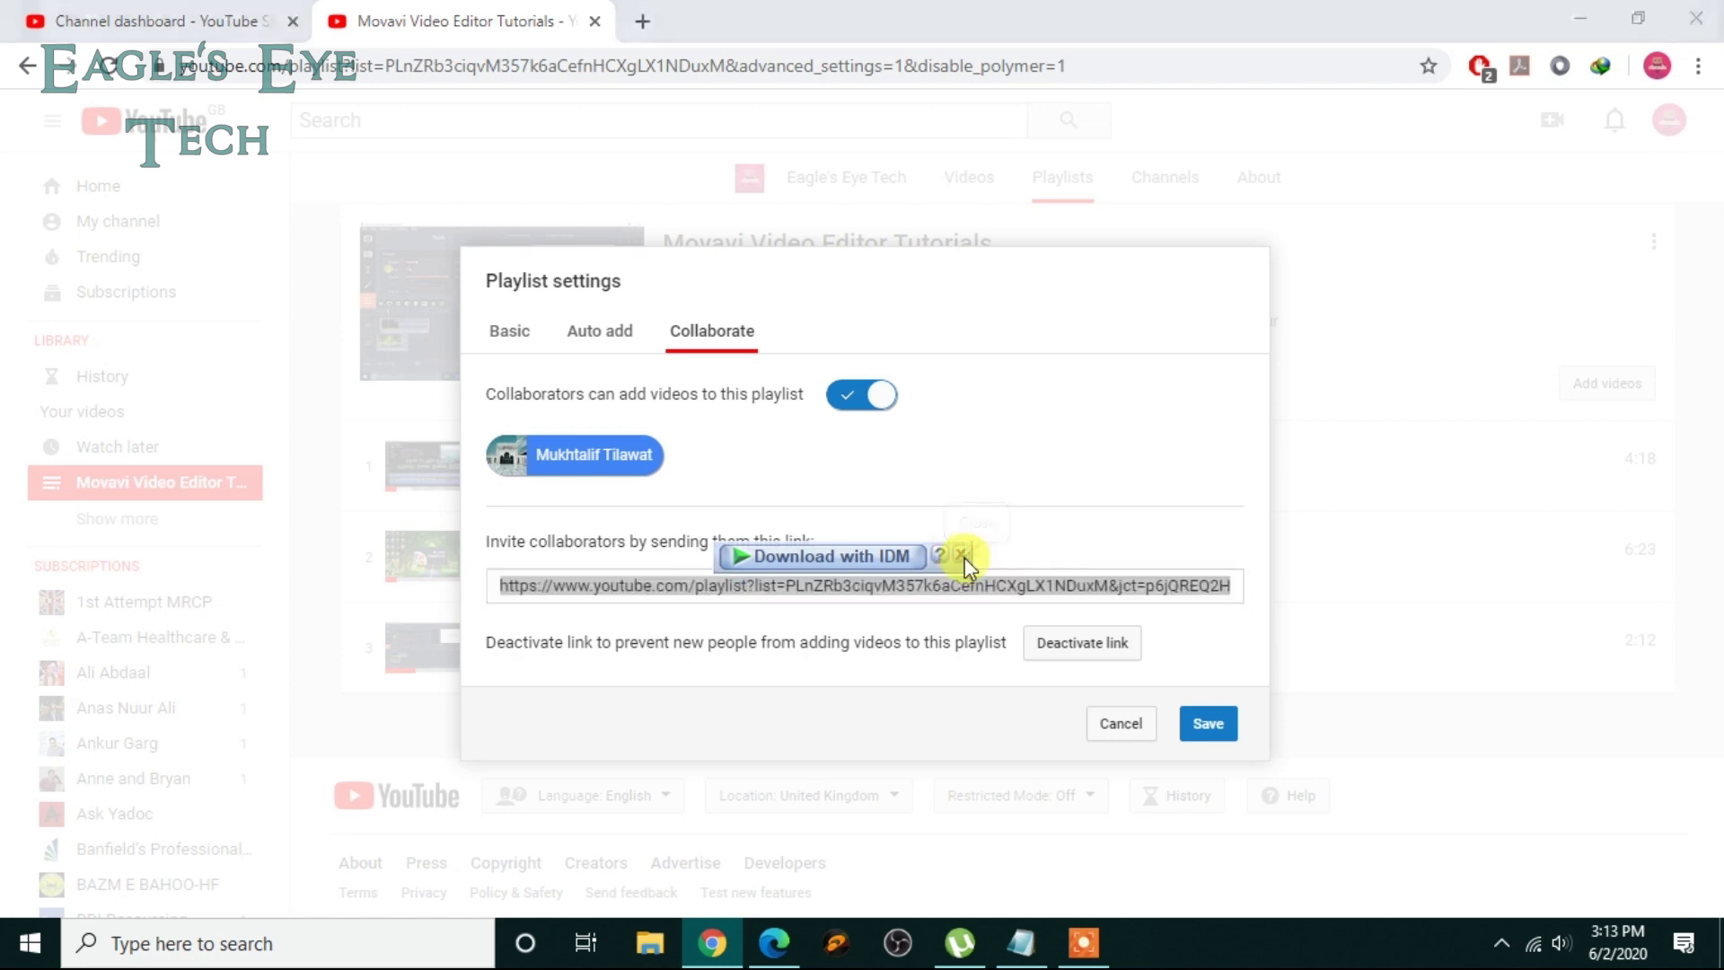
click(966, 555)
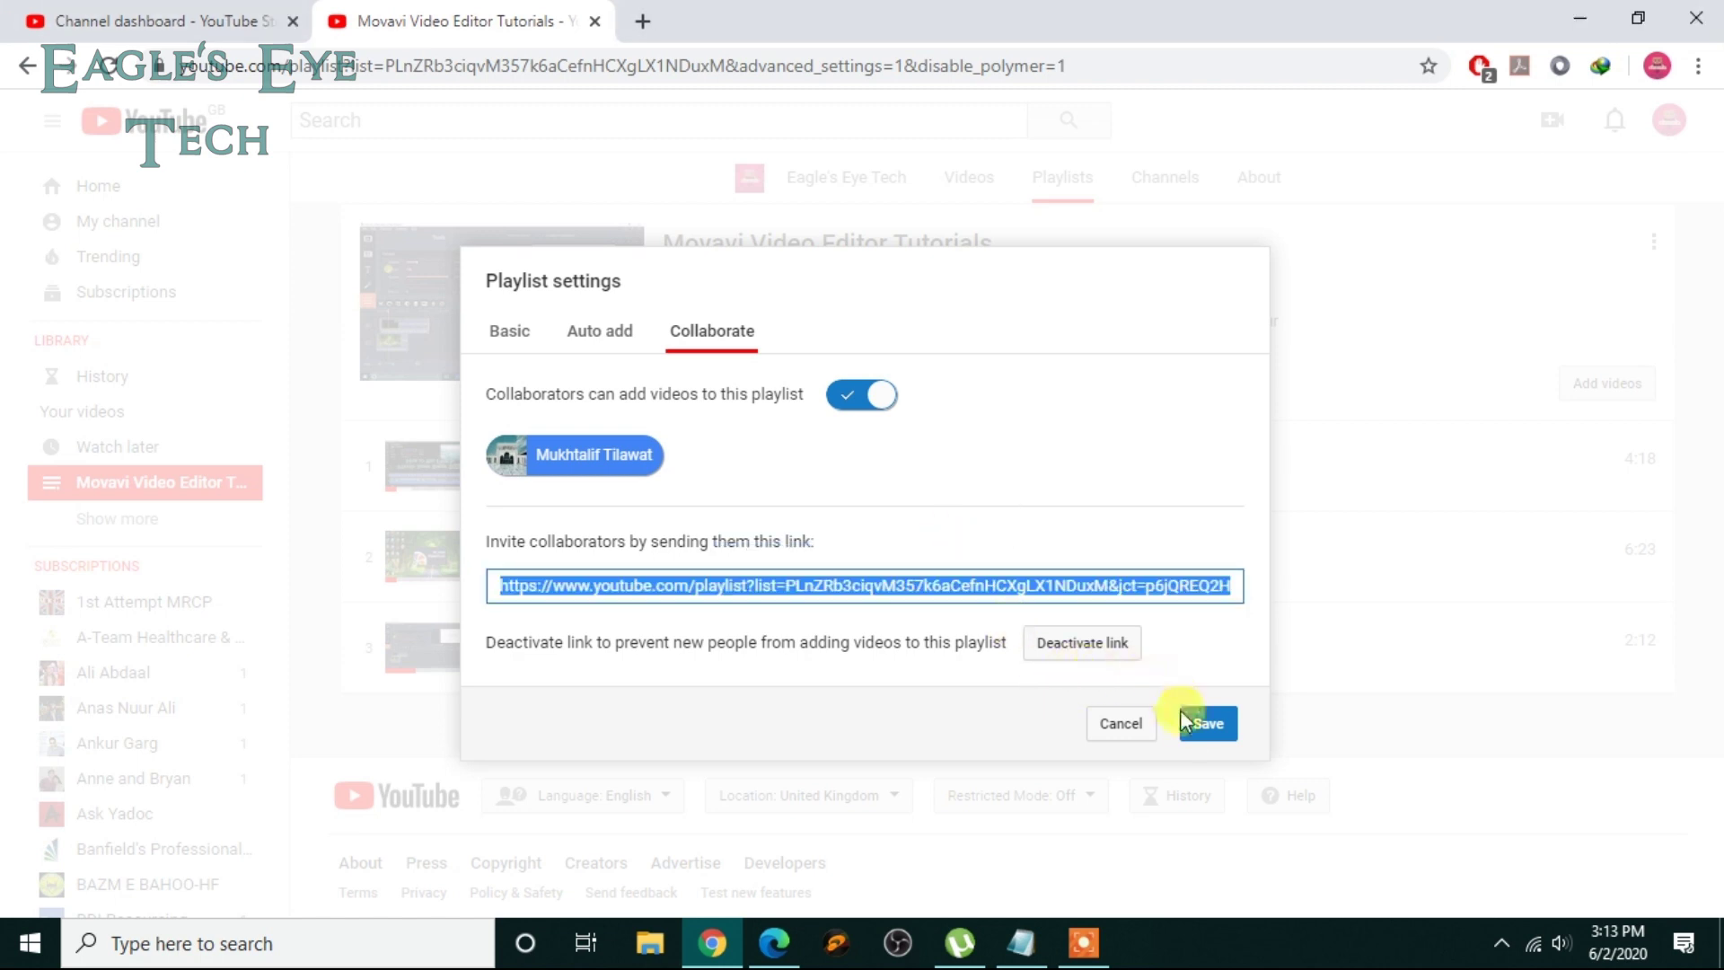
click(1206, 727)
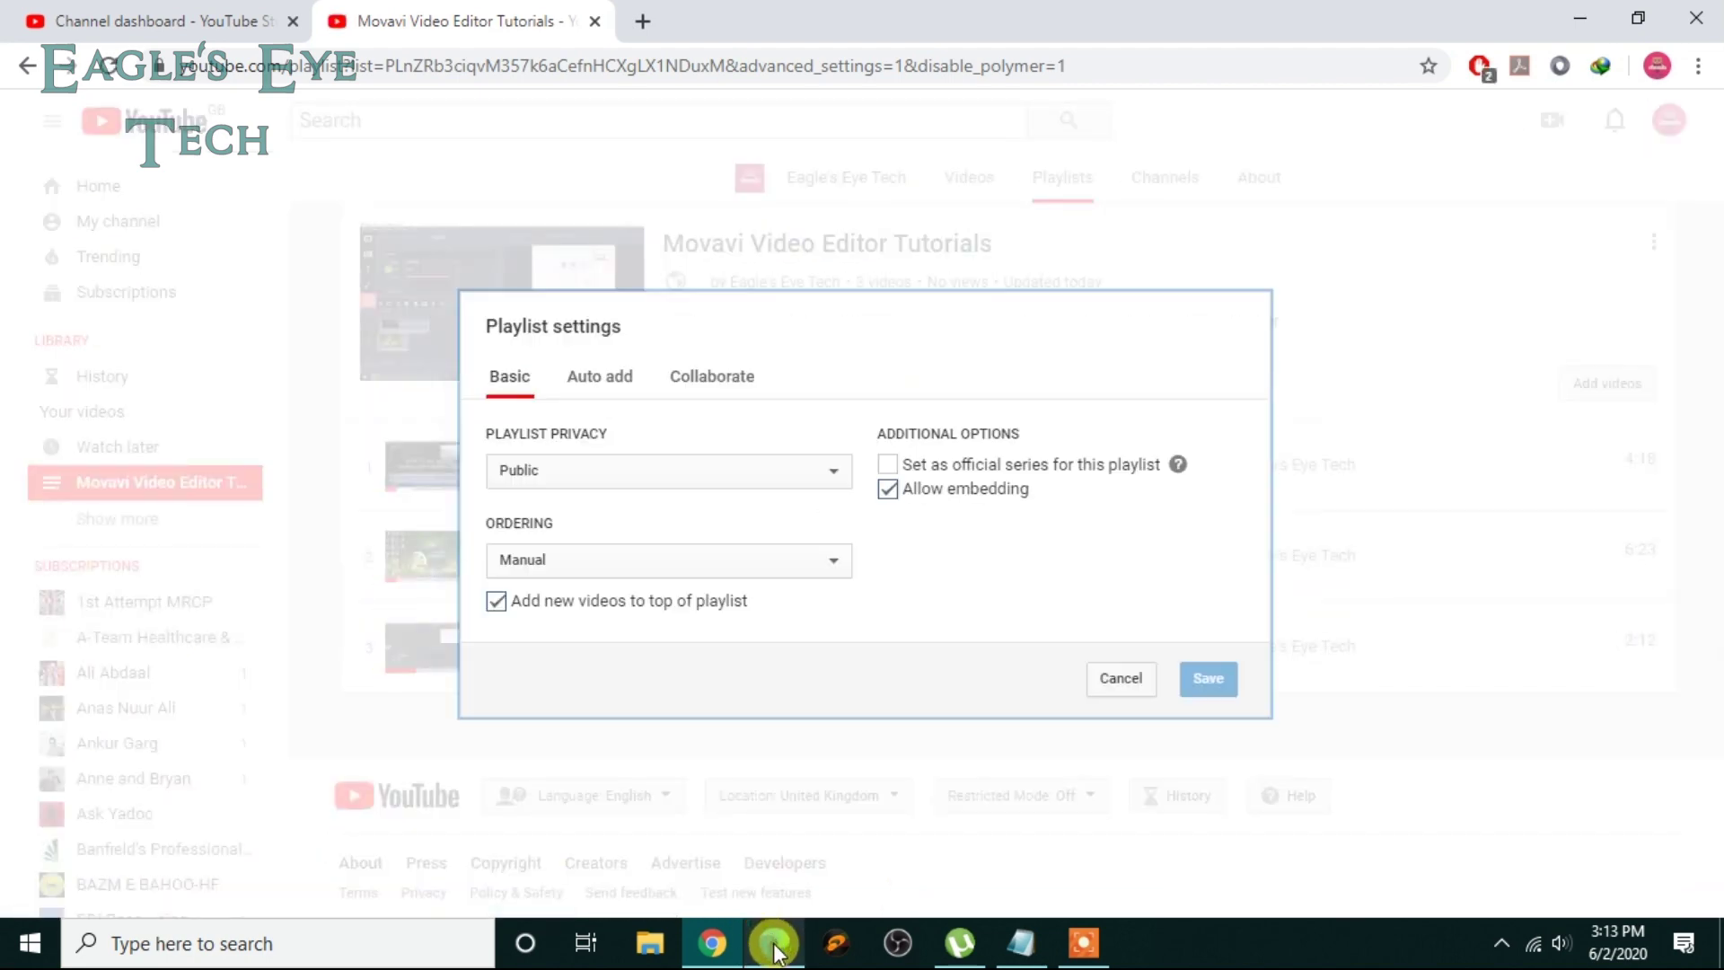
Step: Load the invite link in a new Edge tab as the second channel, then return to Chrome
click(770, 943)
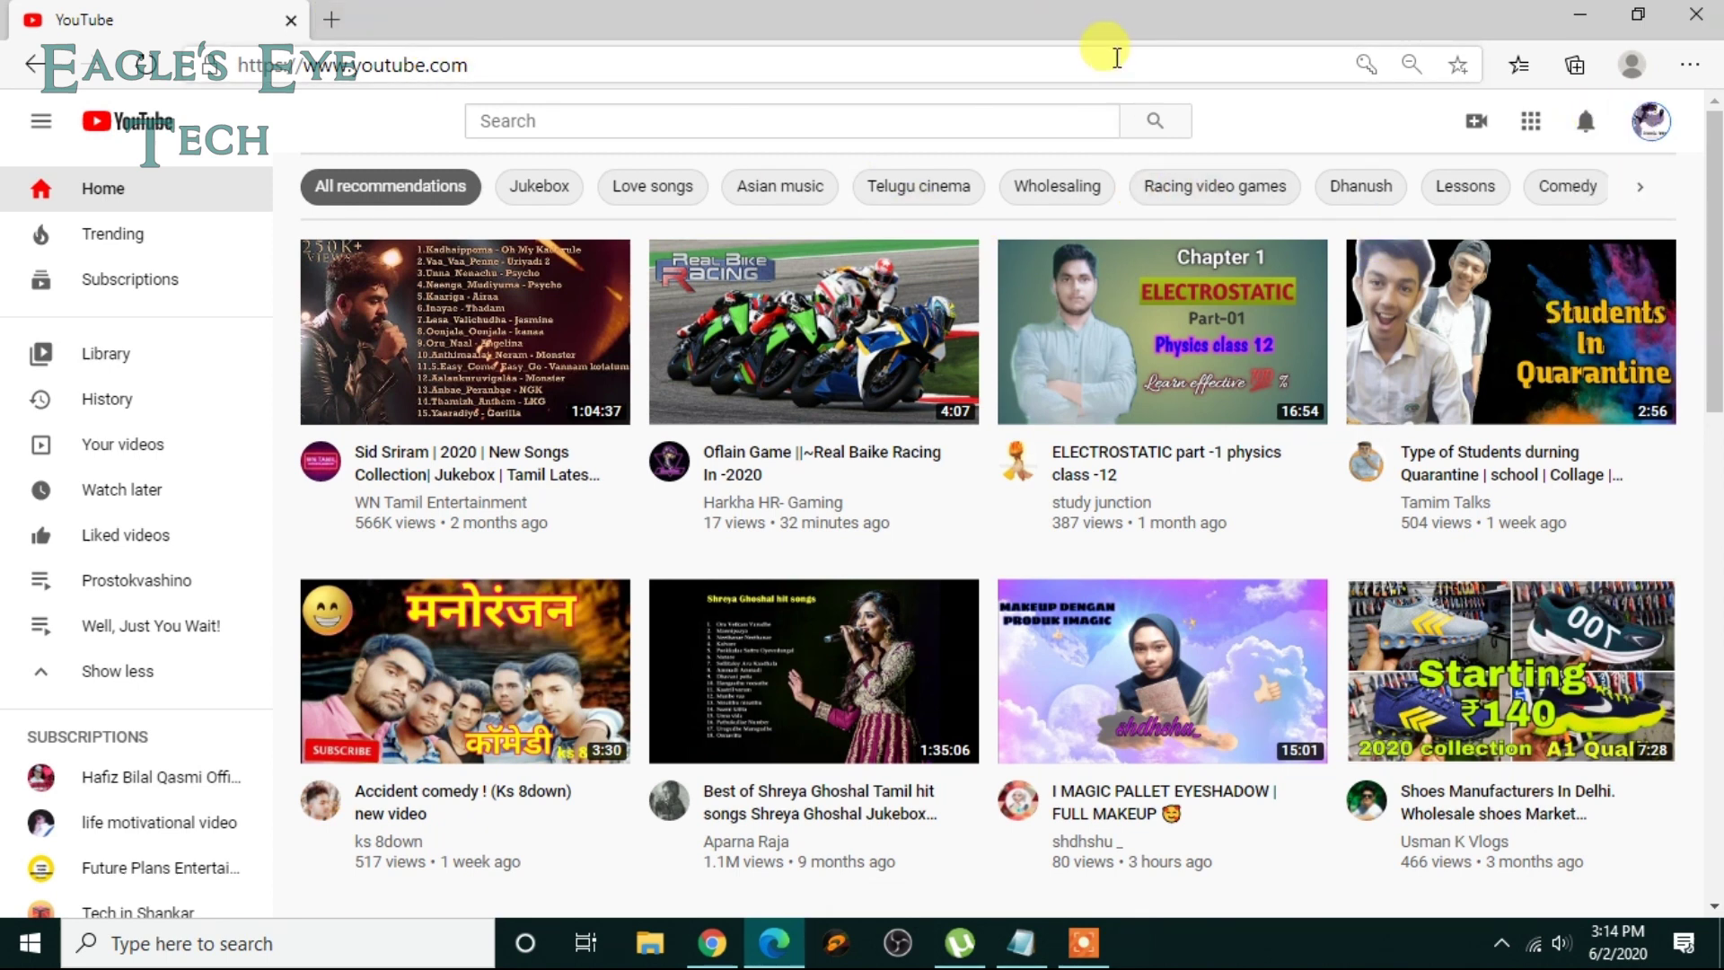
click(336, 16)
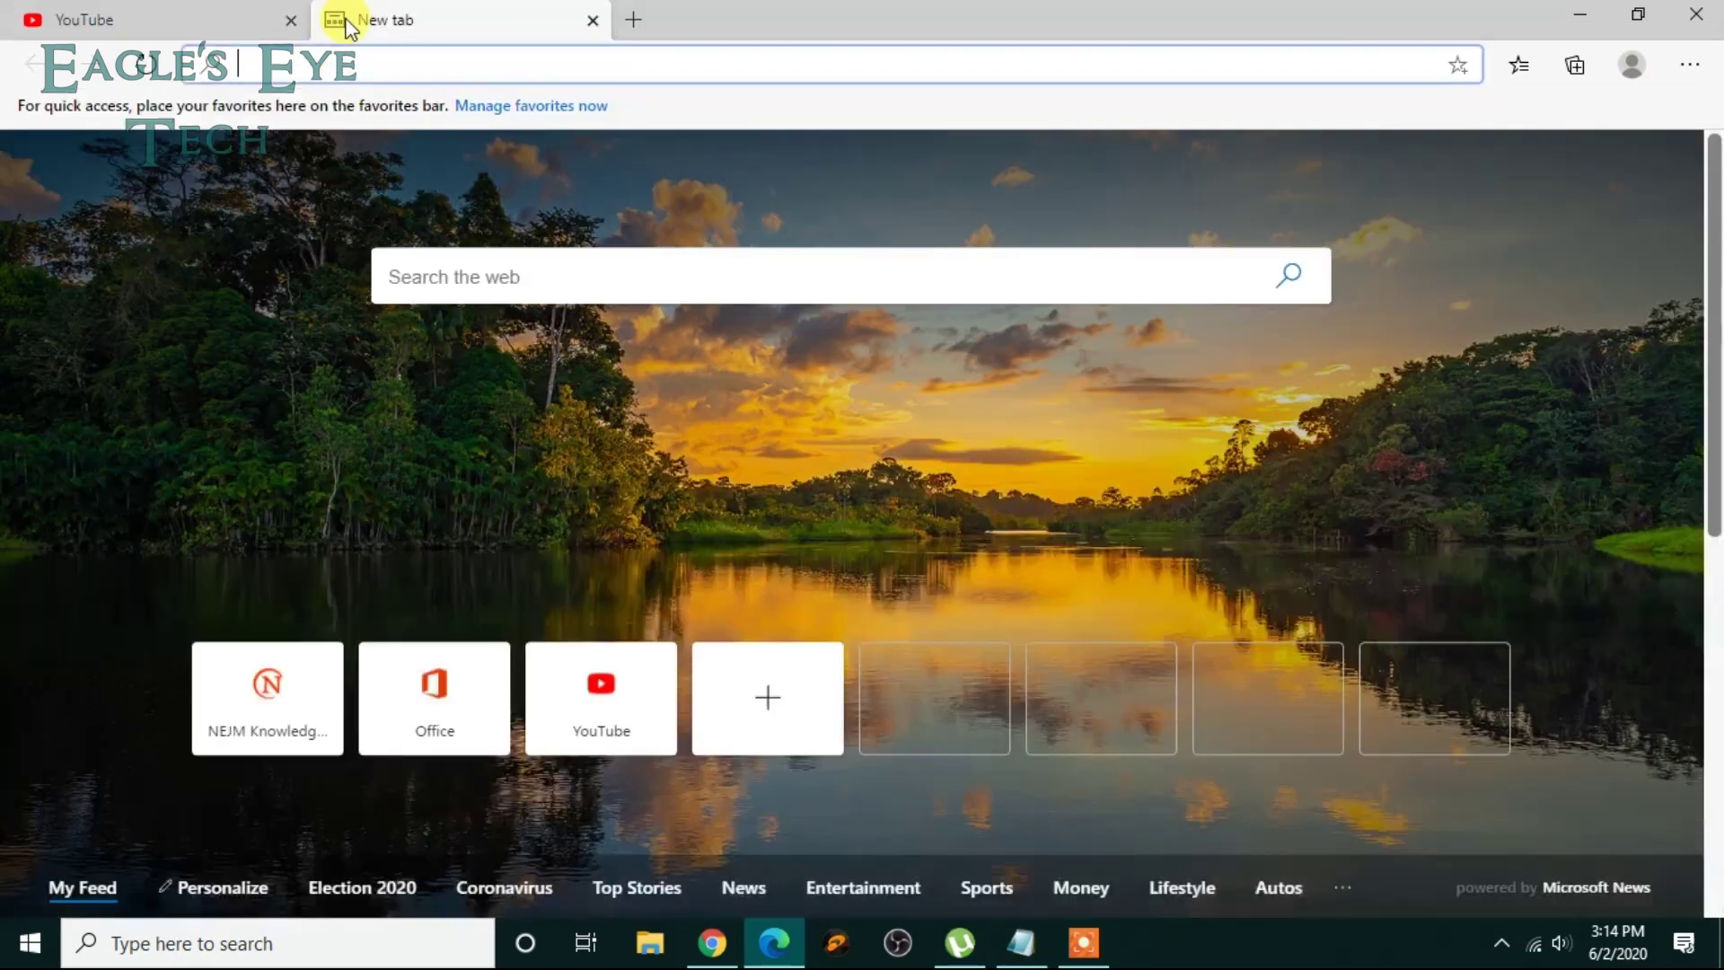
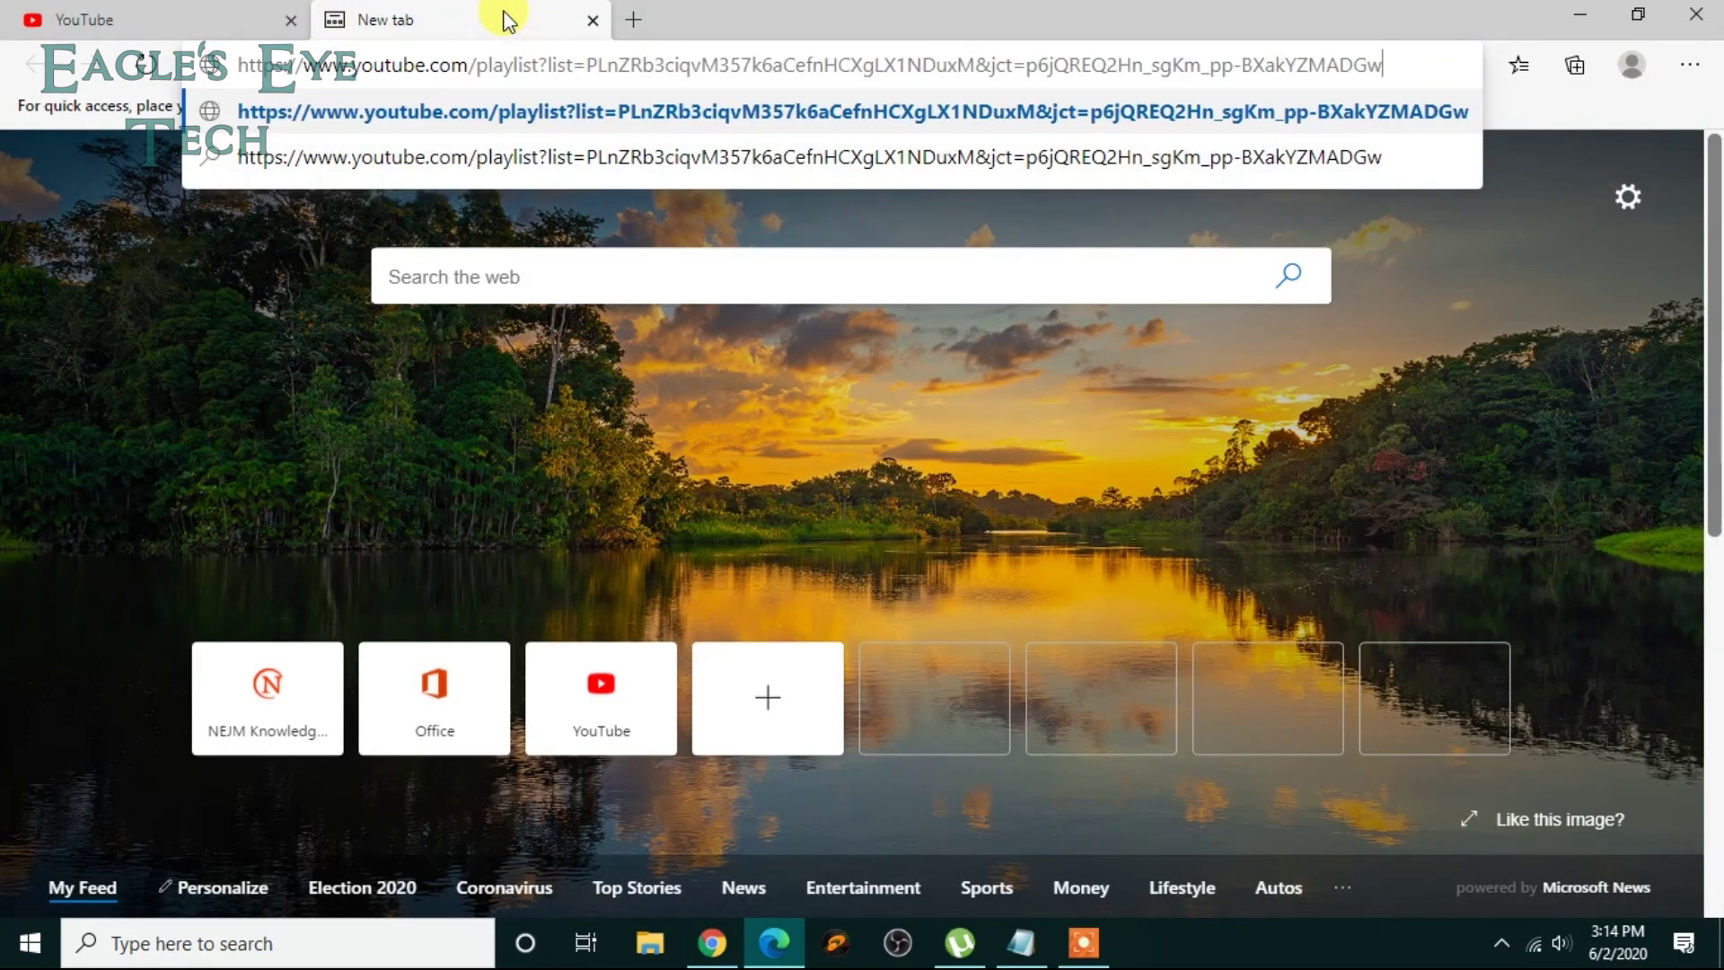
key(Return)
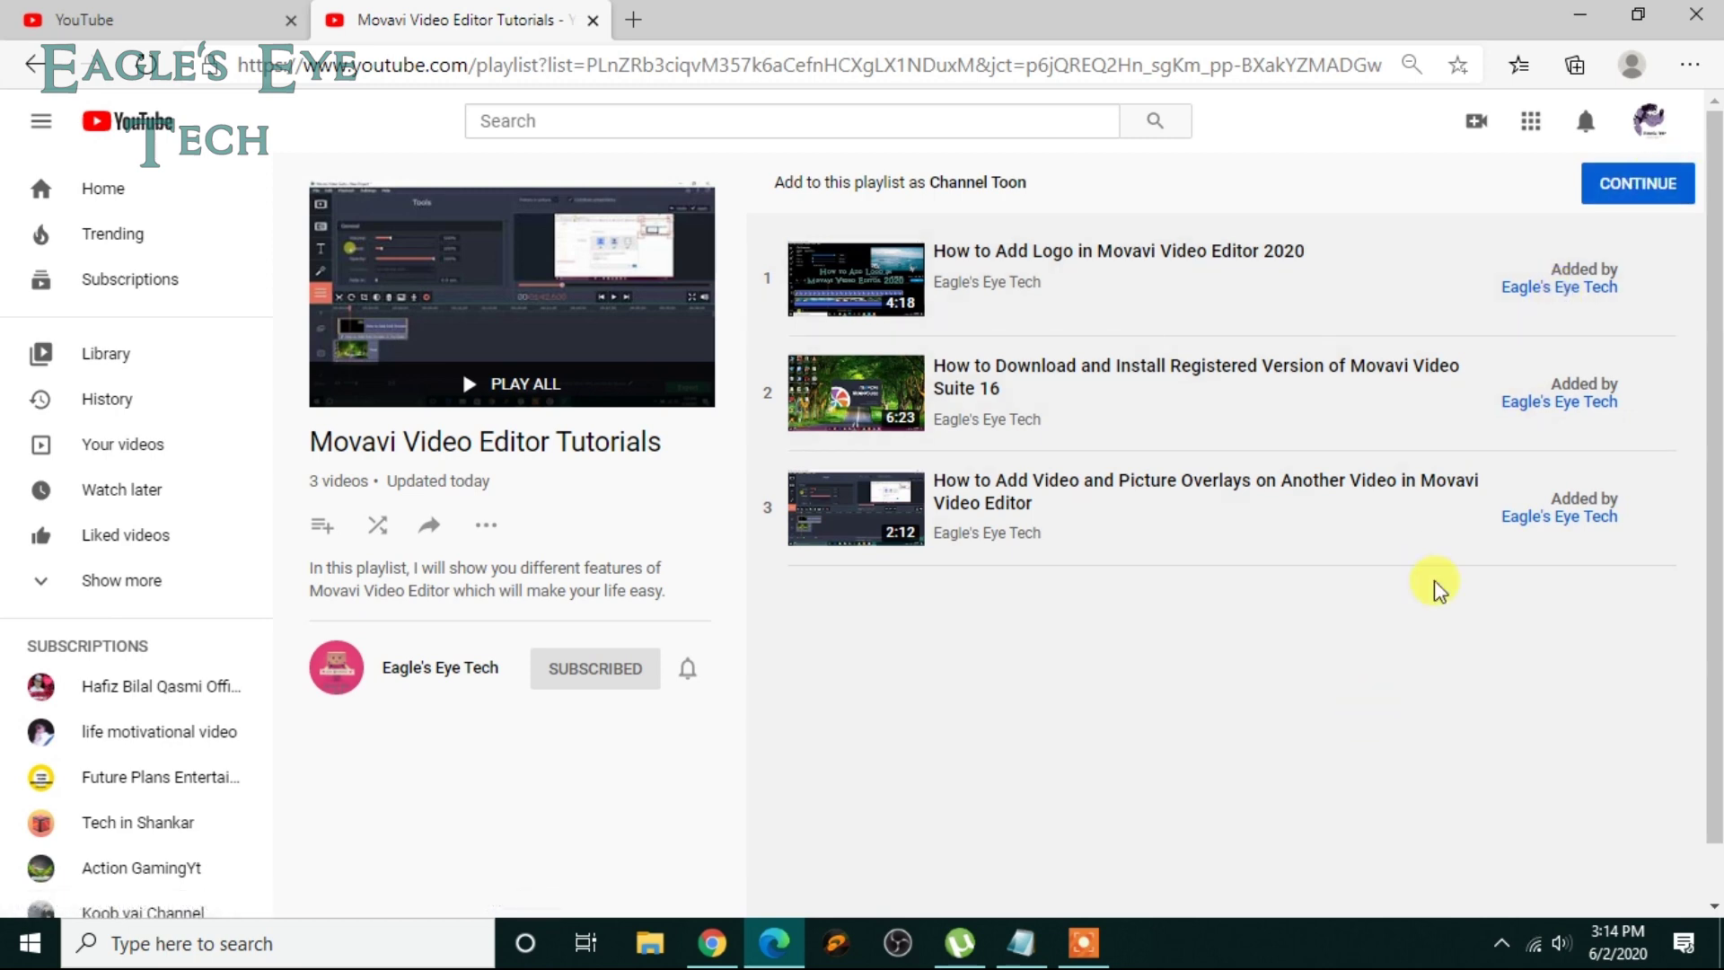
scroll(1535, 319, down, 1)
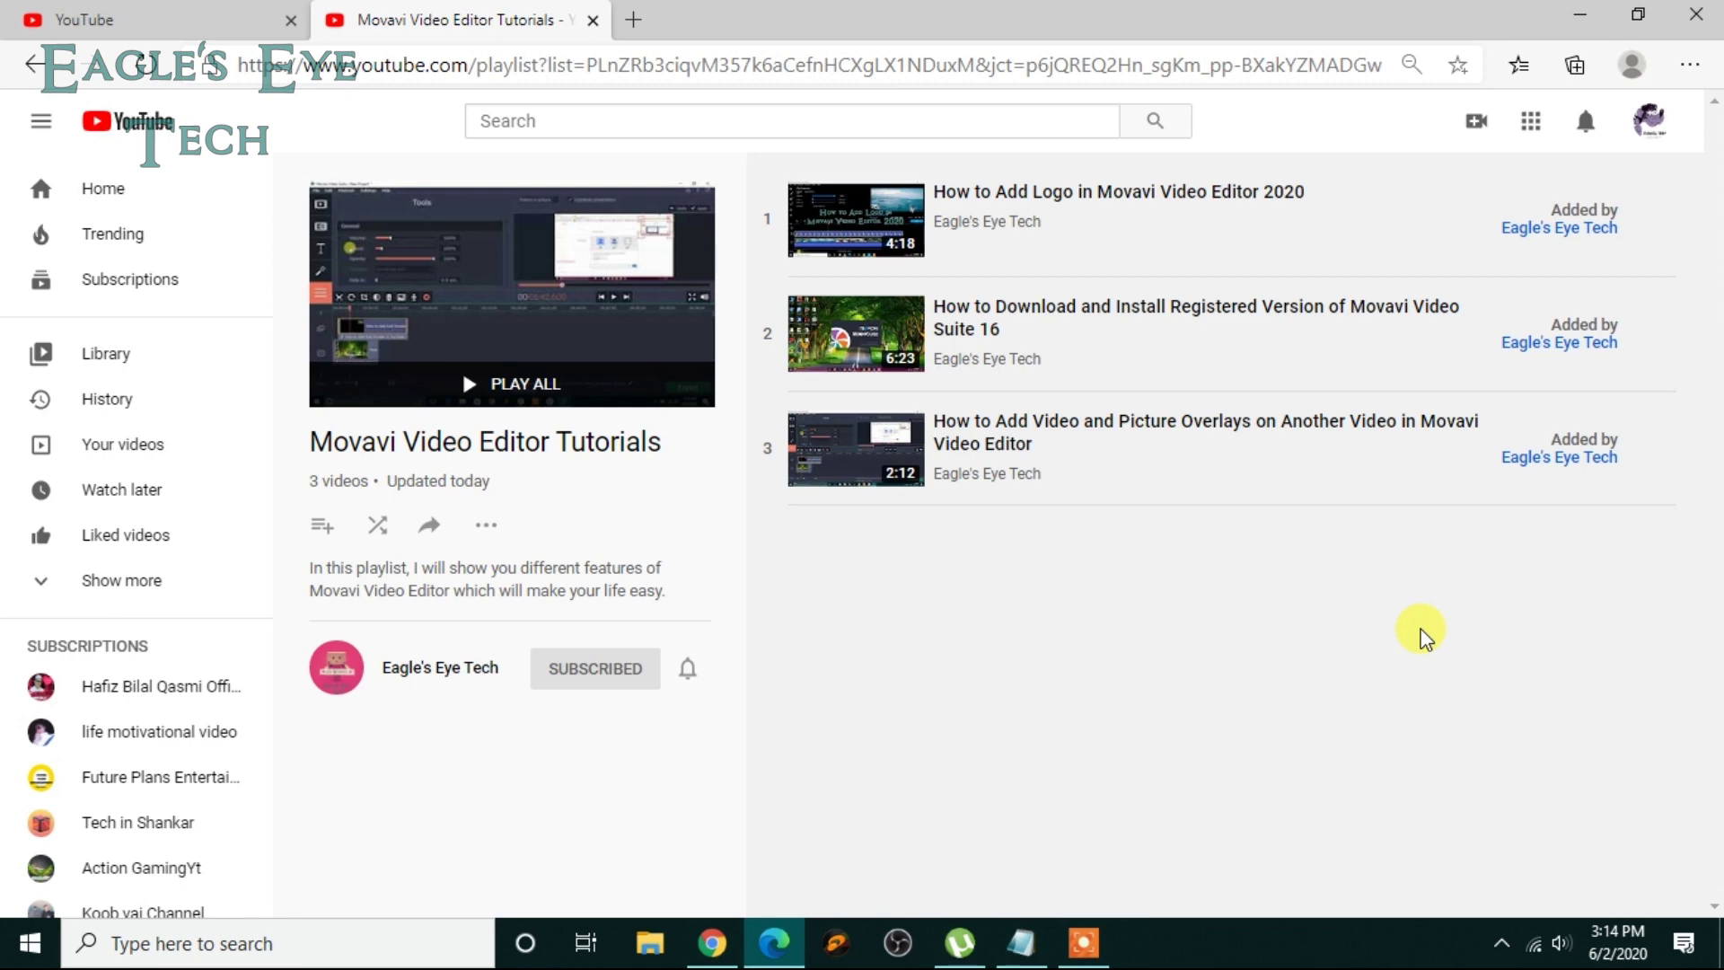
click(711, 944)
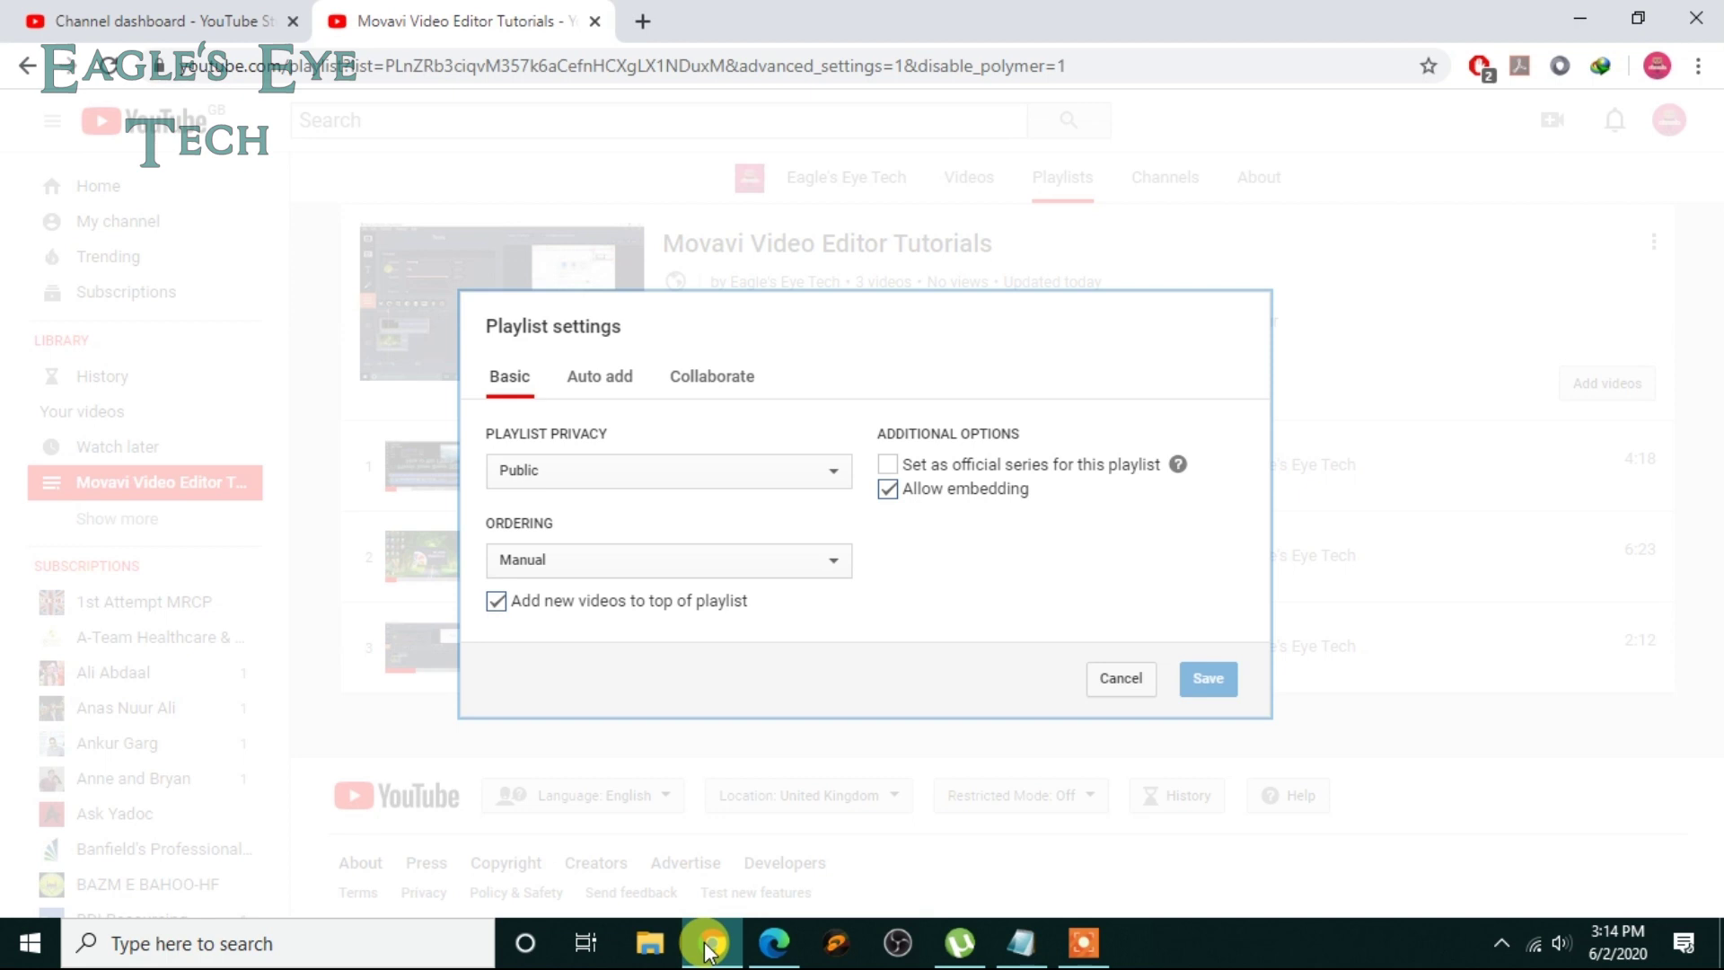
Step: Reload and confirm the new collaborator chip, then show the playlist's actions in the collaborator's Edge window
click(738, 388)
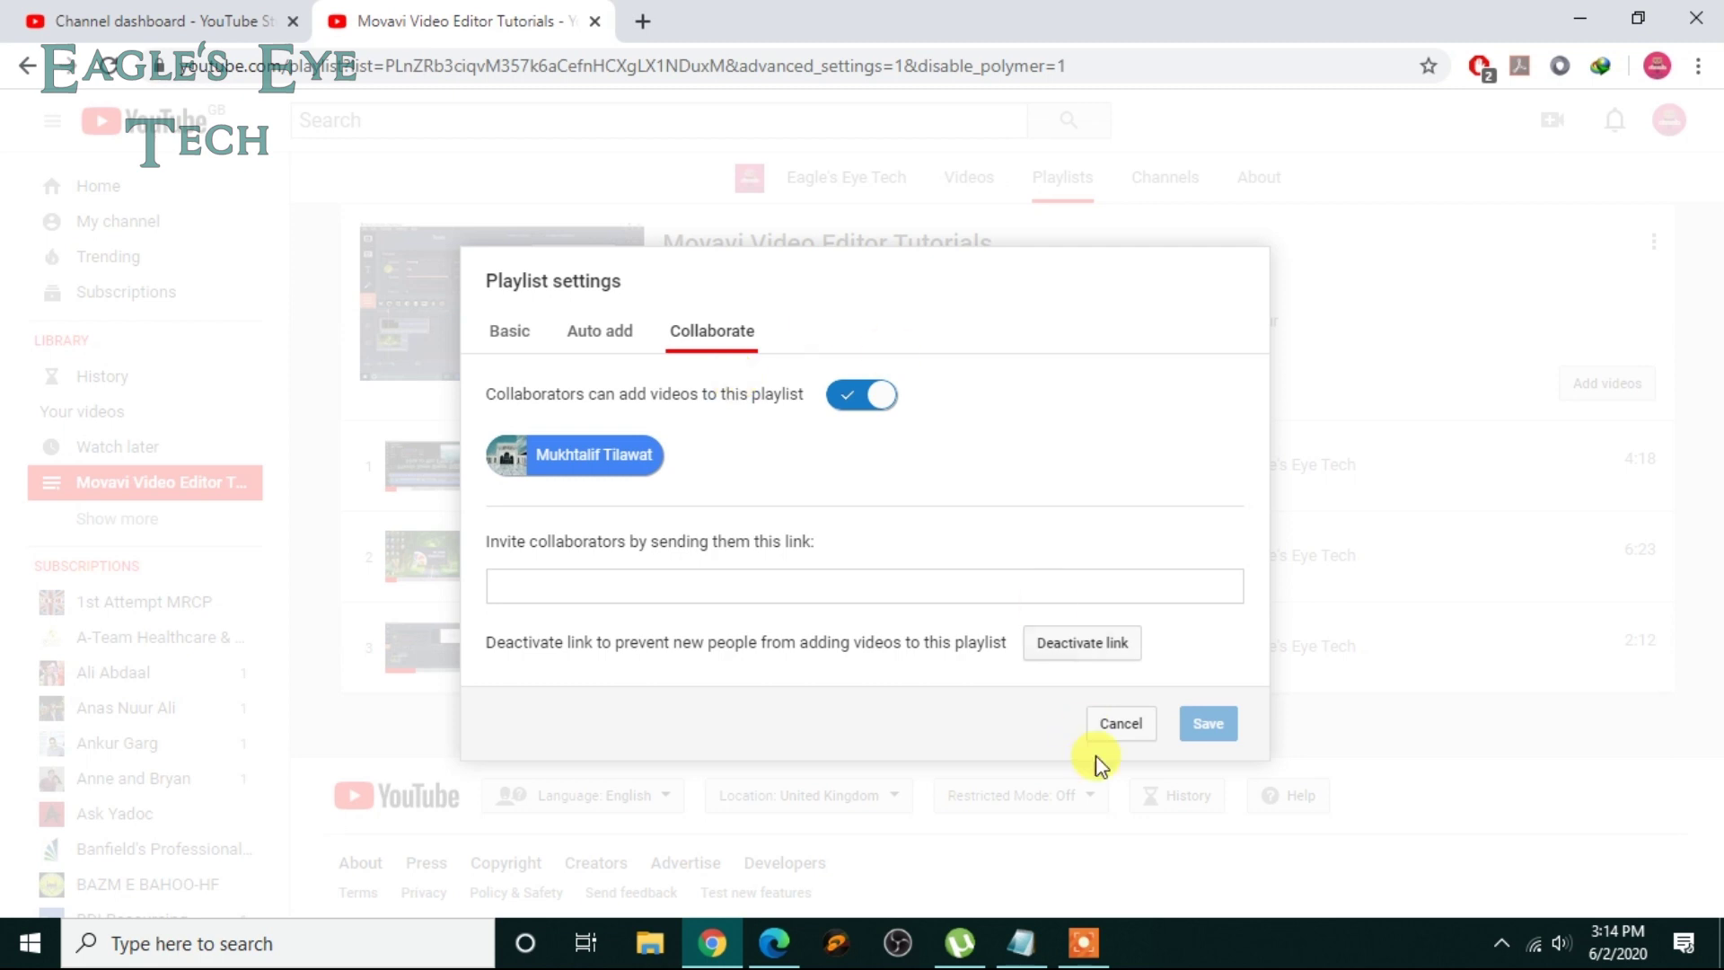
click(1122, 726)
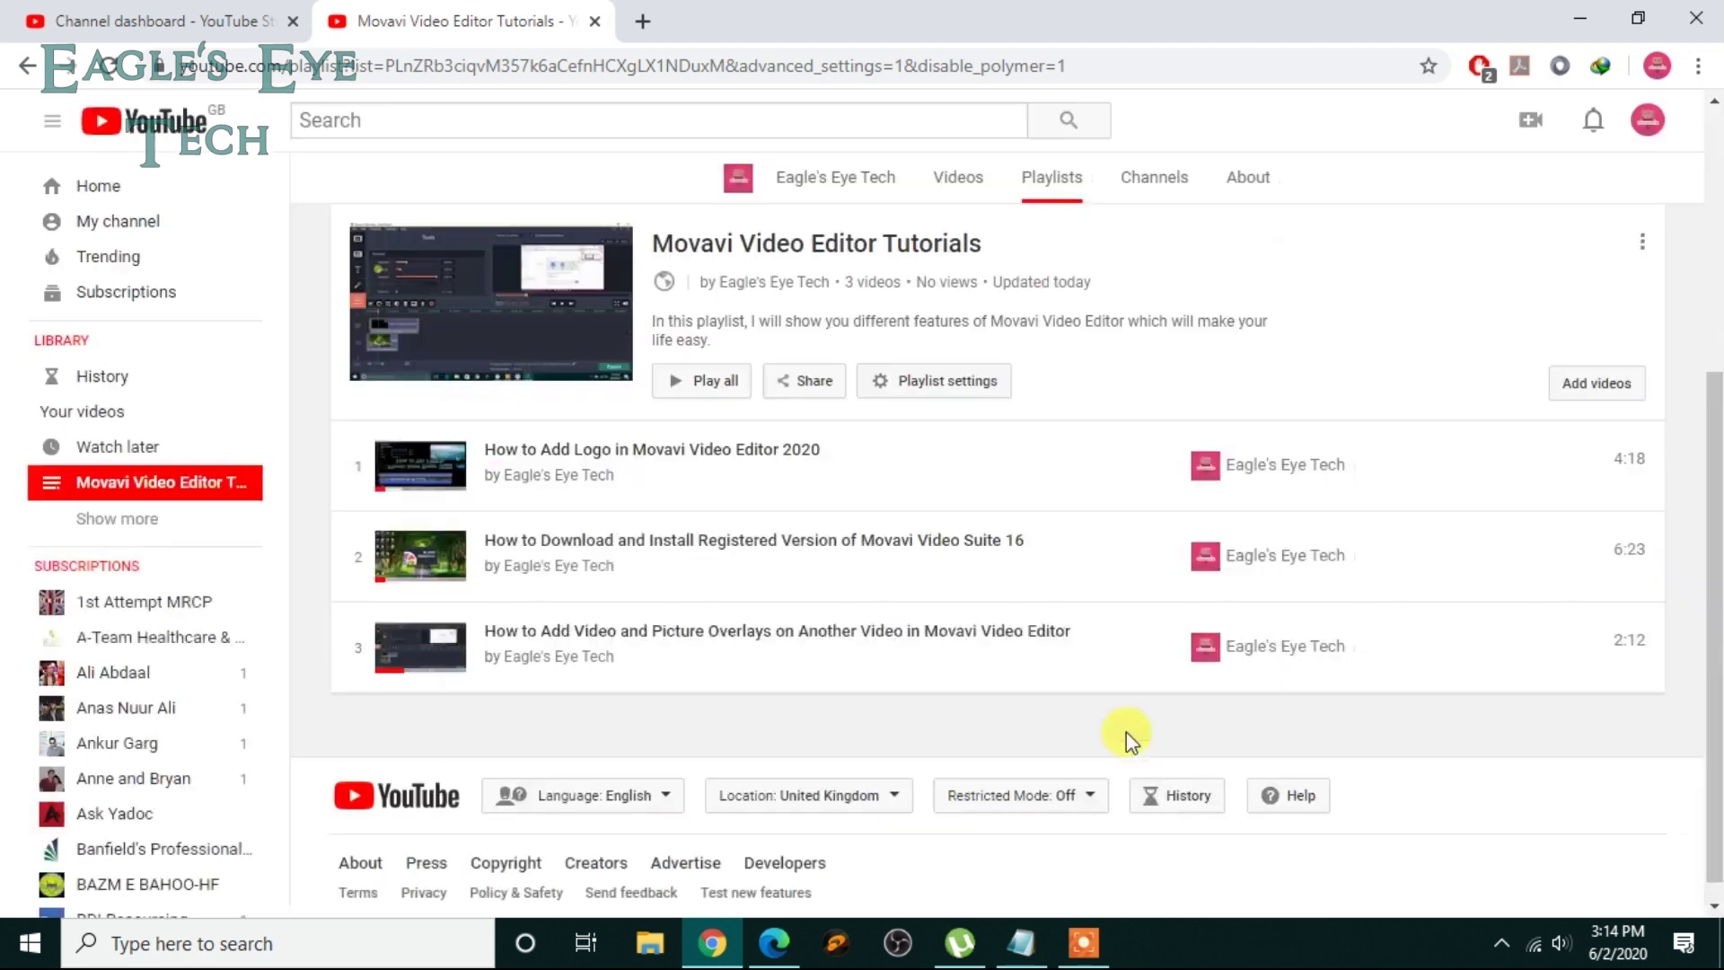
click(108, 72)
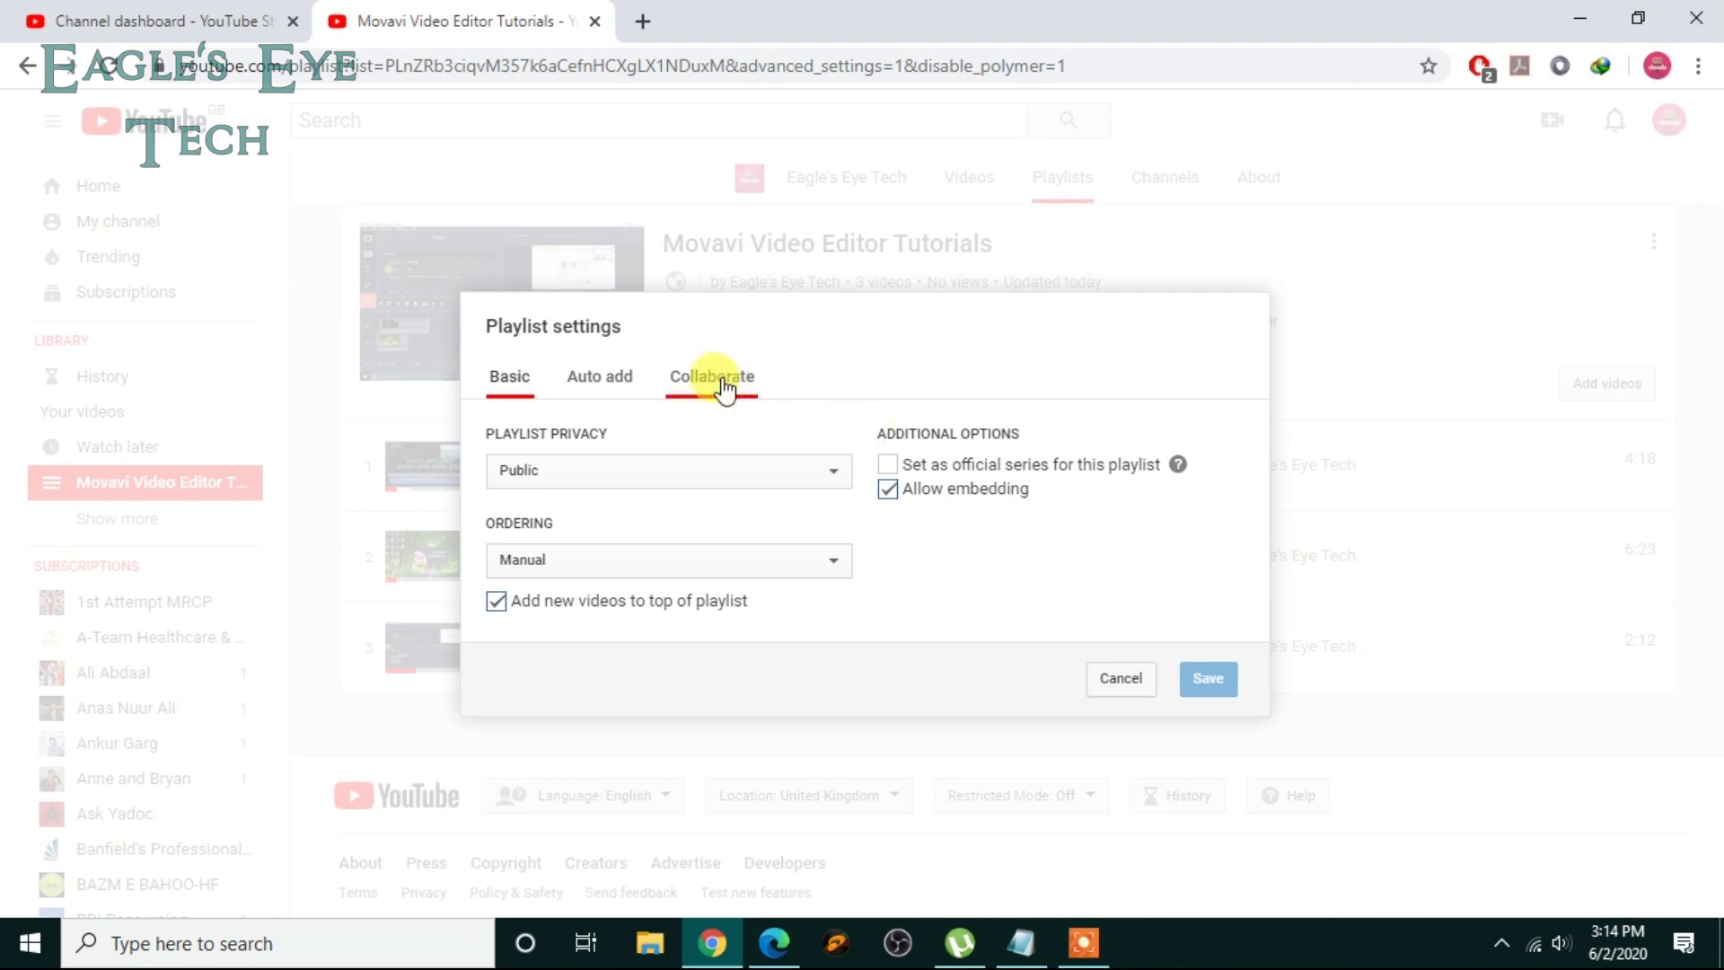
click(712, 375)
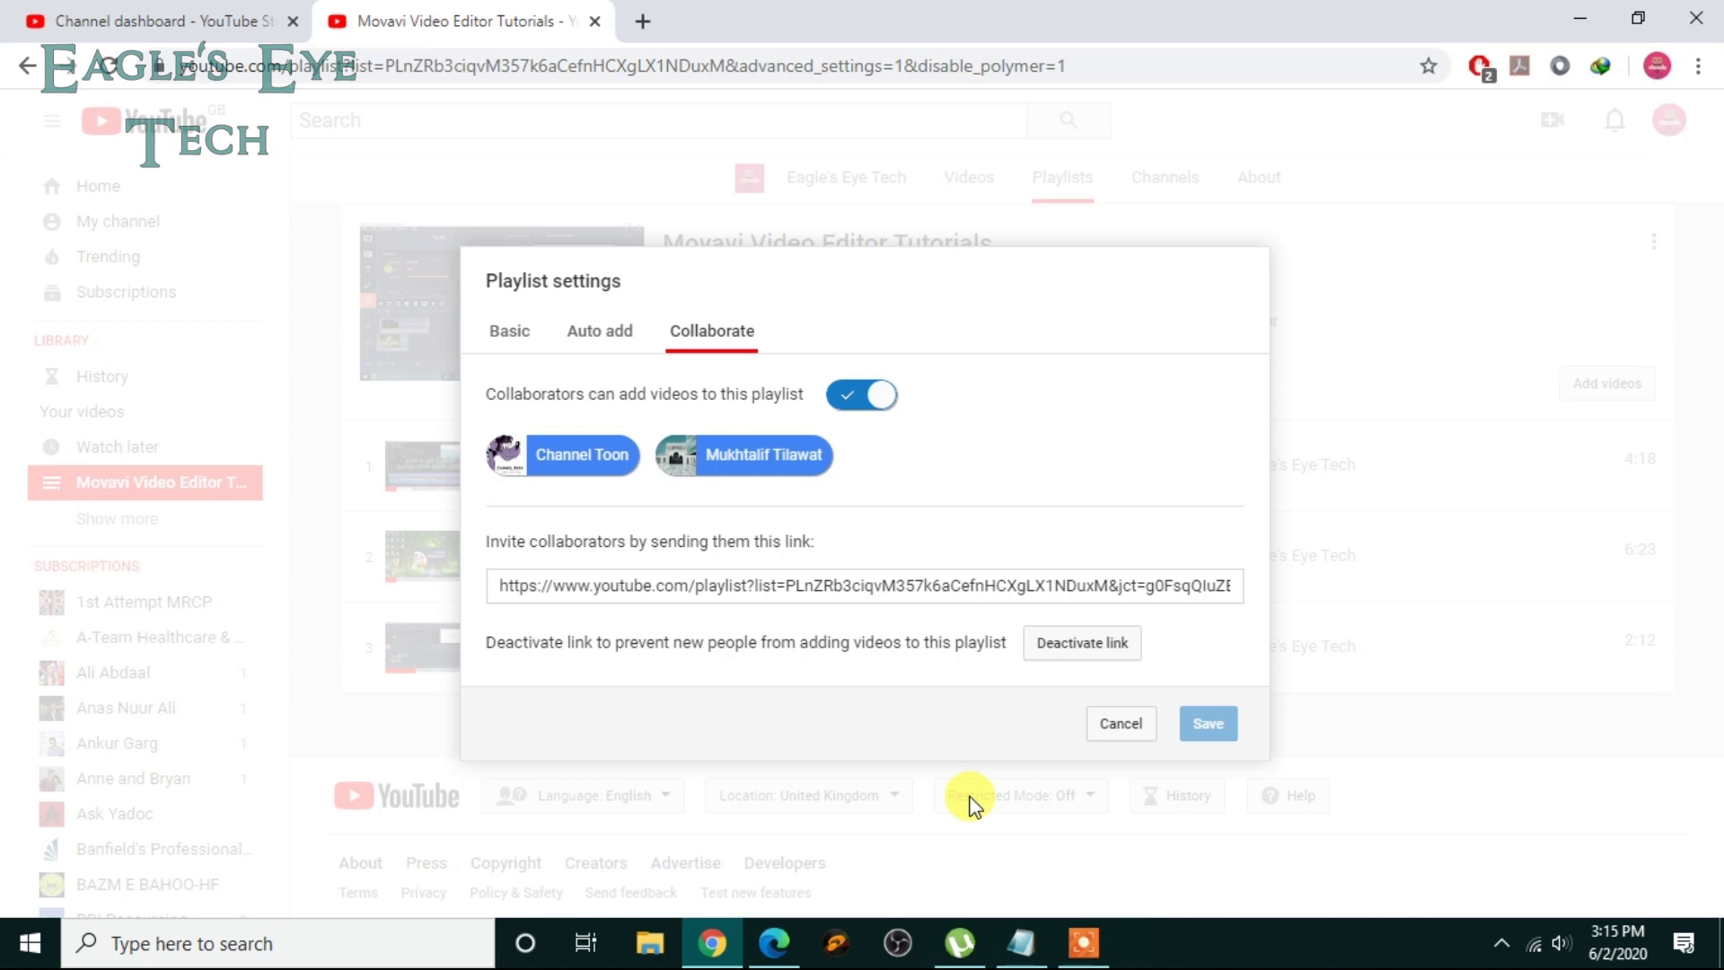
click(1111, 732)
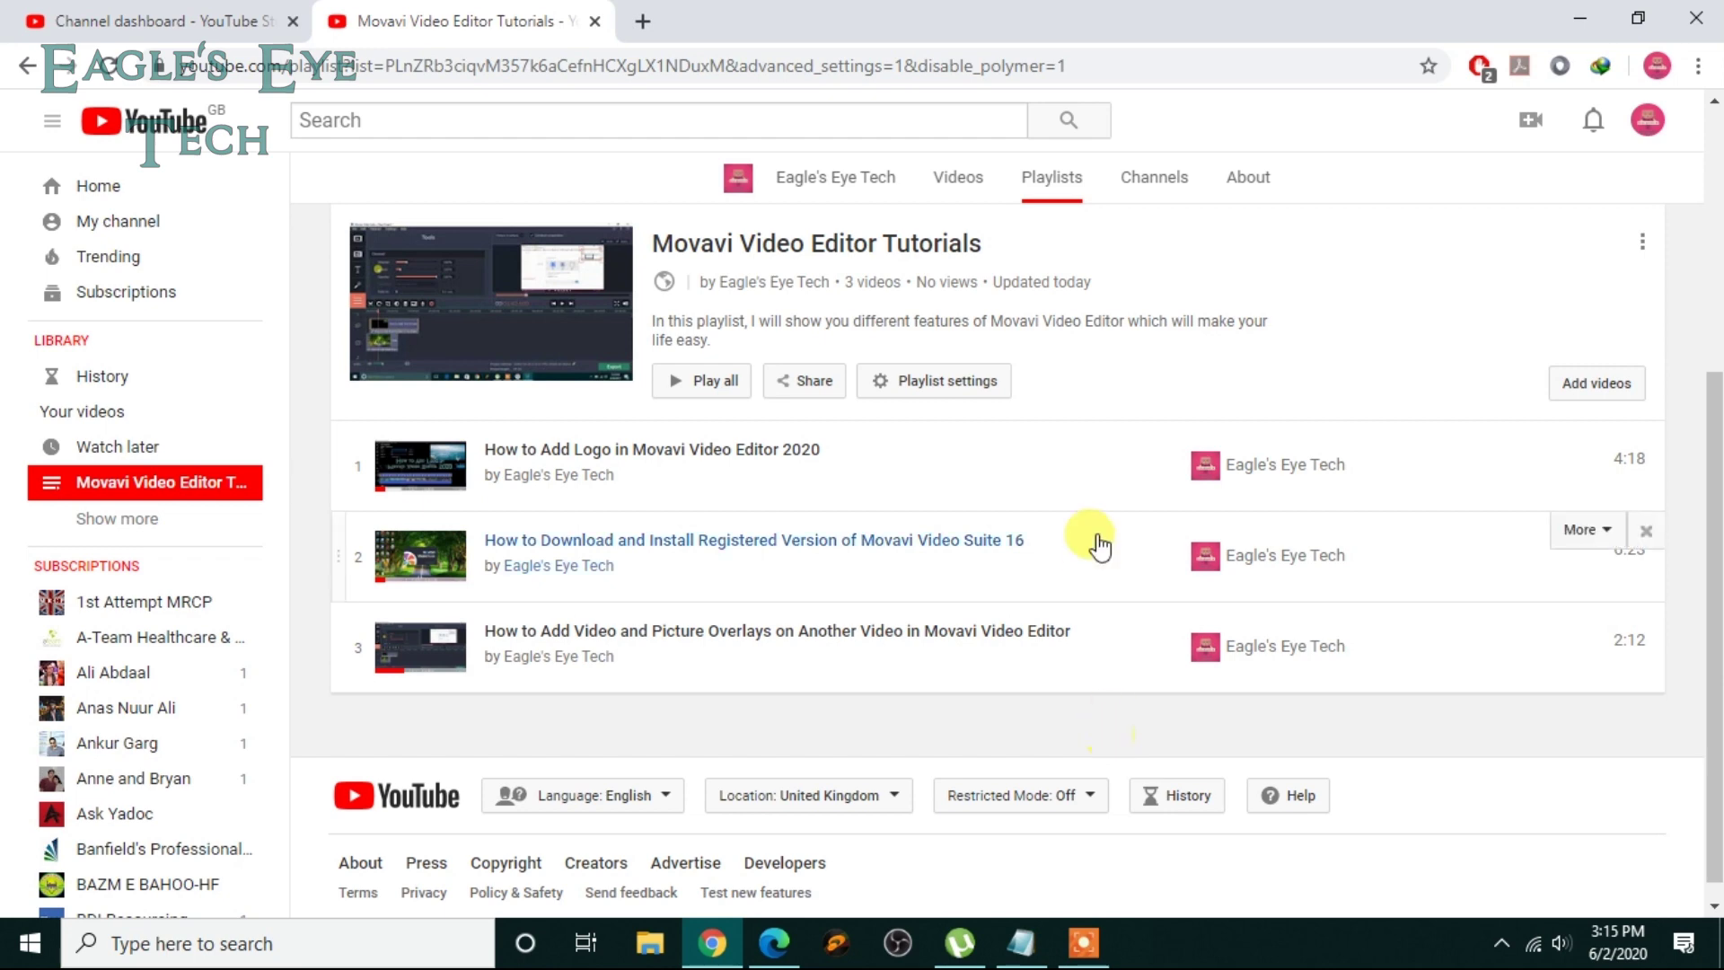
click(784, 937)
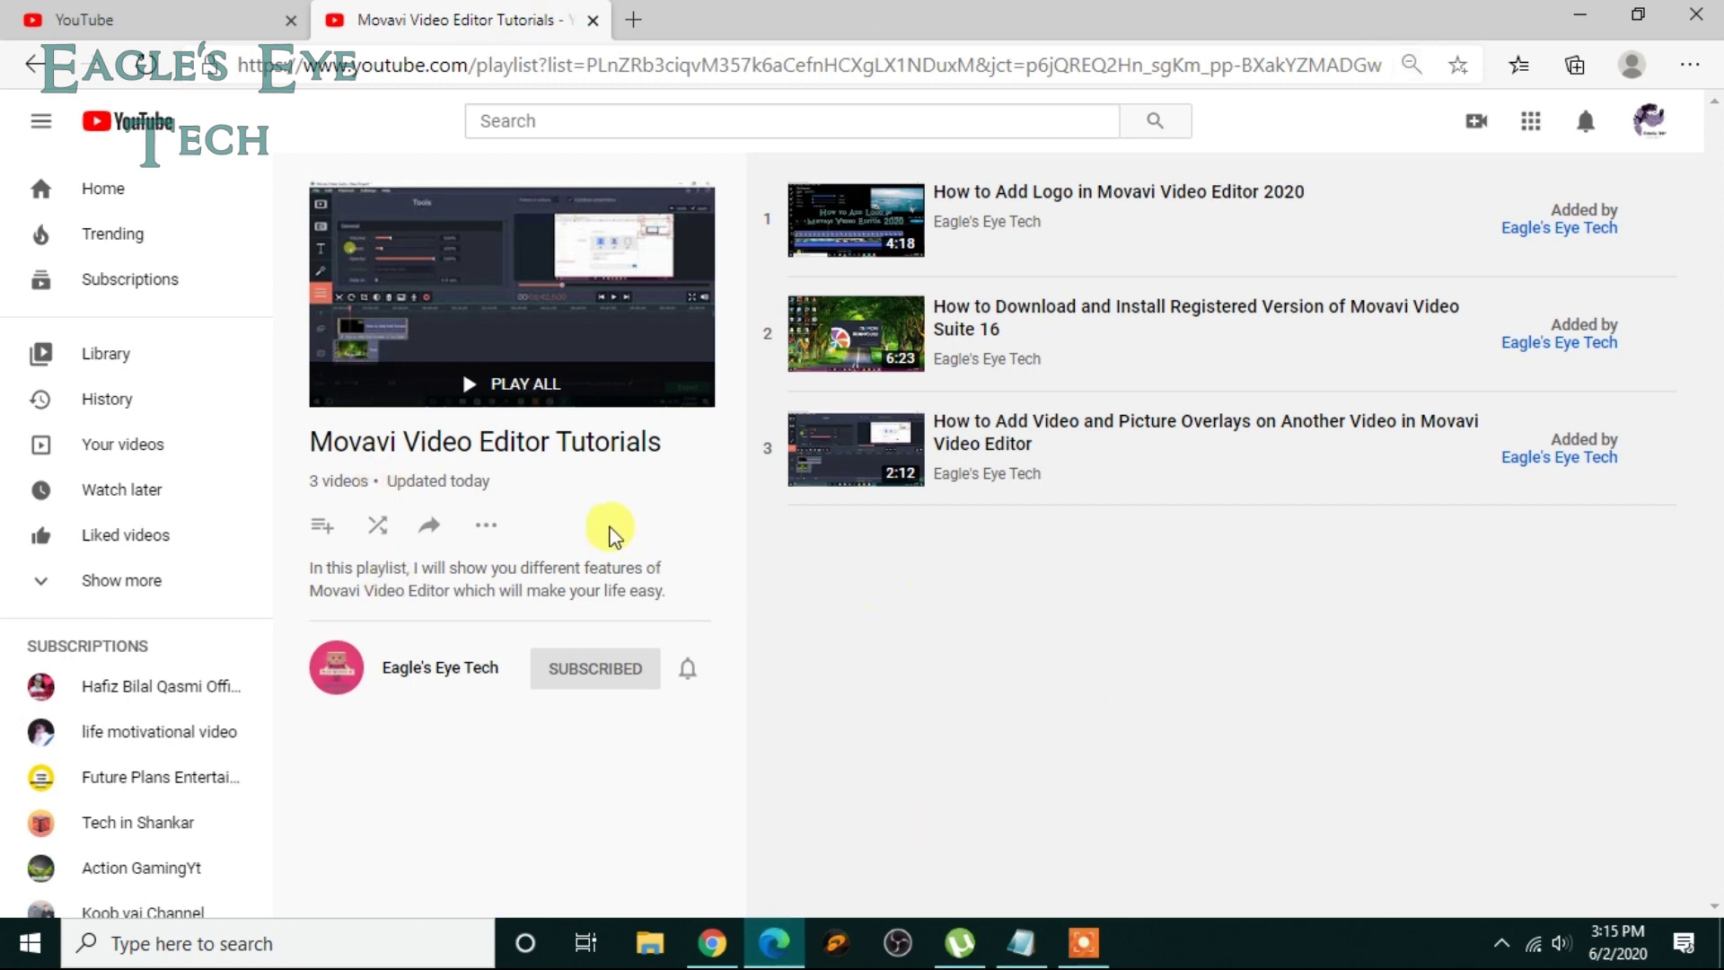
click(501, 531)
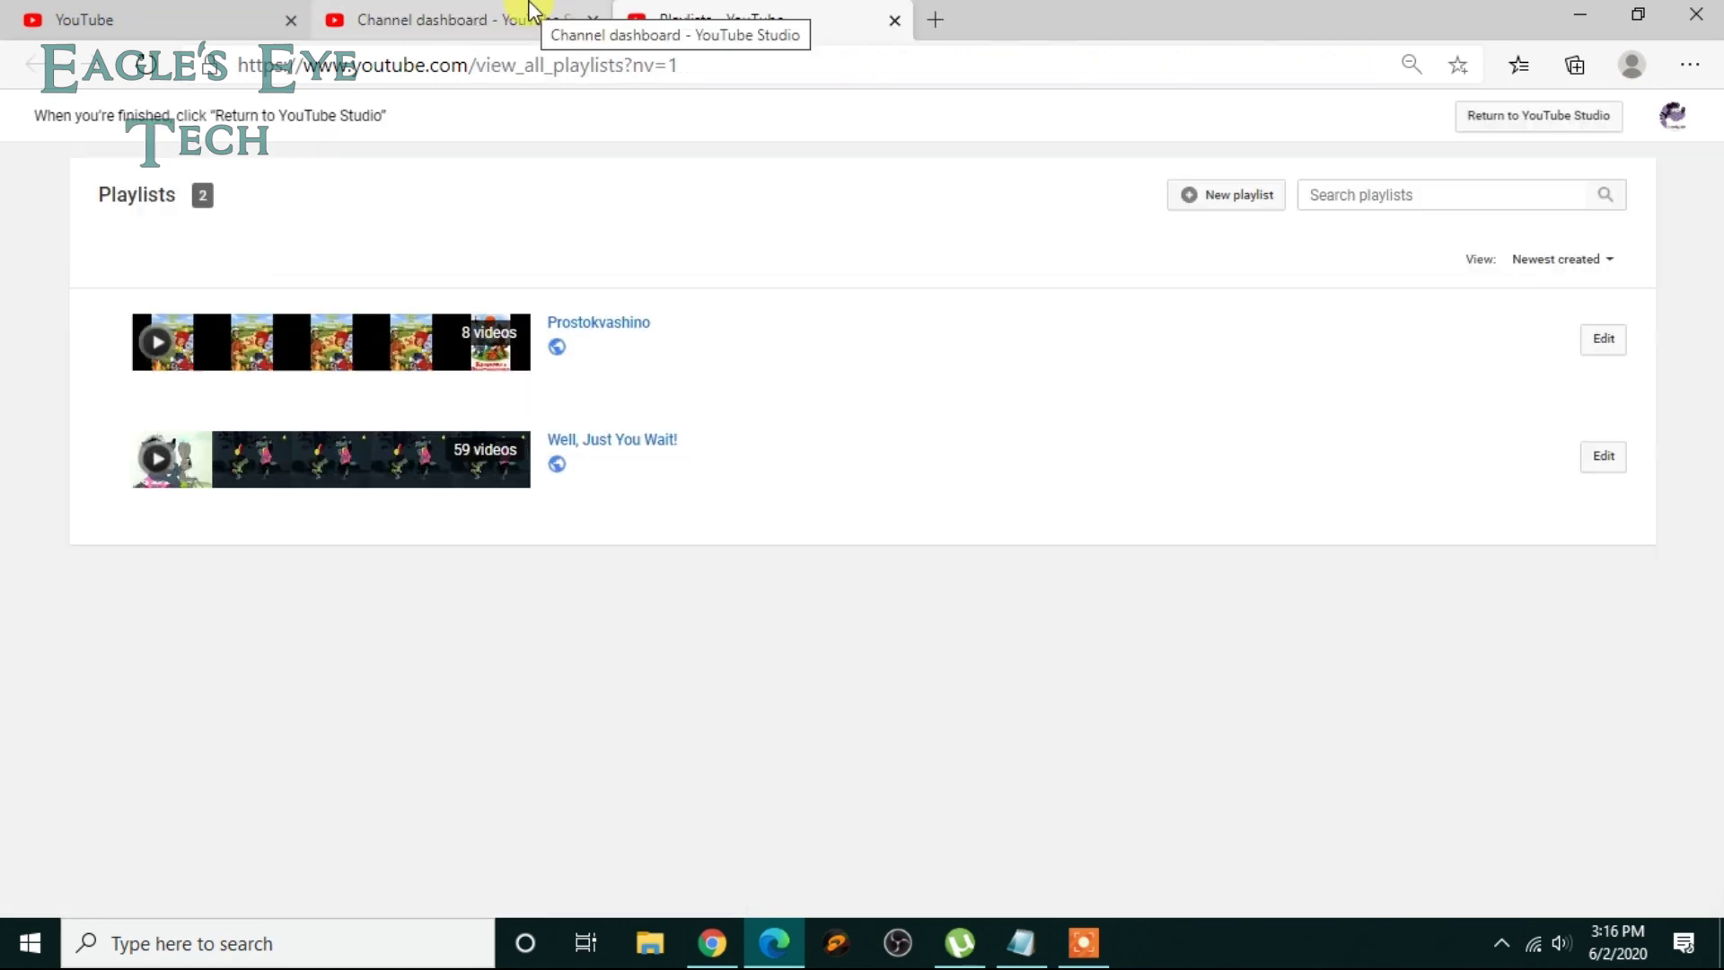
Step: From the Channel Toon channel page, save 'Chocolate Hare' (Episode-20) to Movavi Video Editor Tutorials
click(519, 13)
click(242, 13)
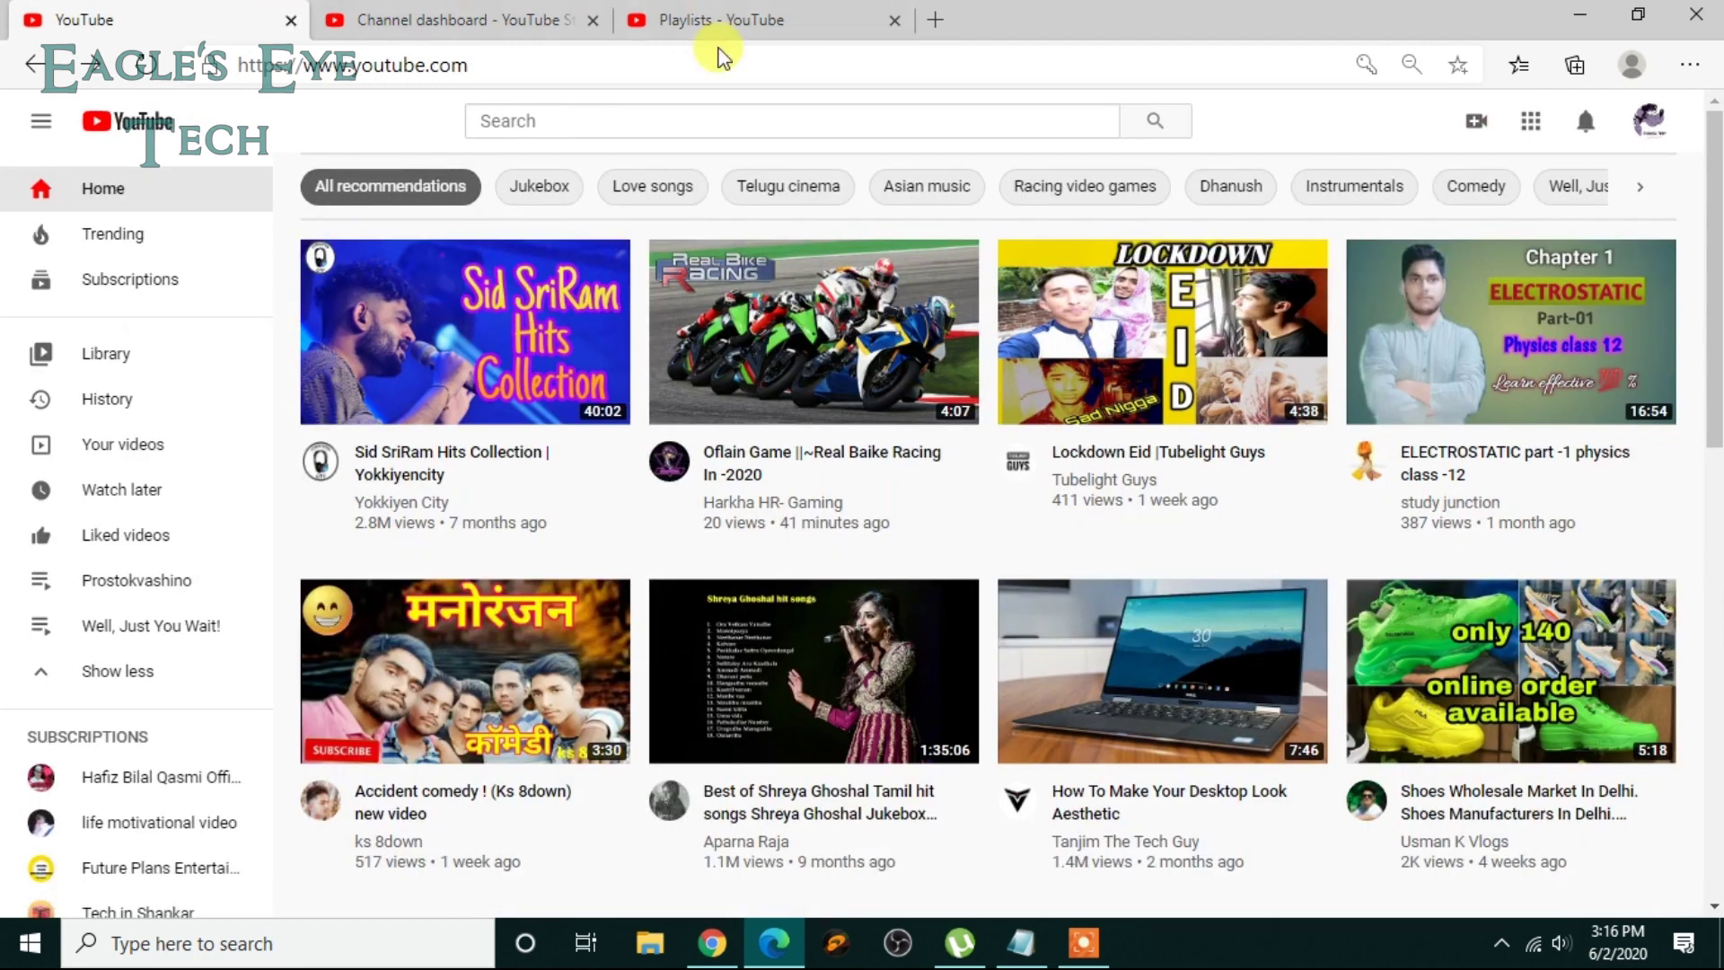
click(1645, 121)
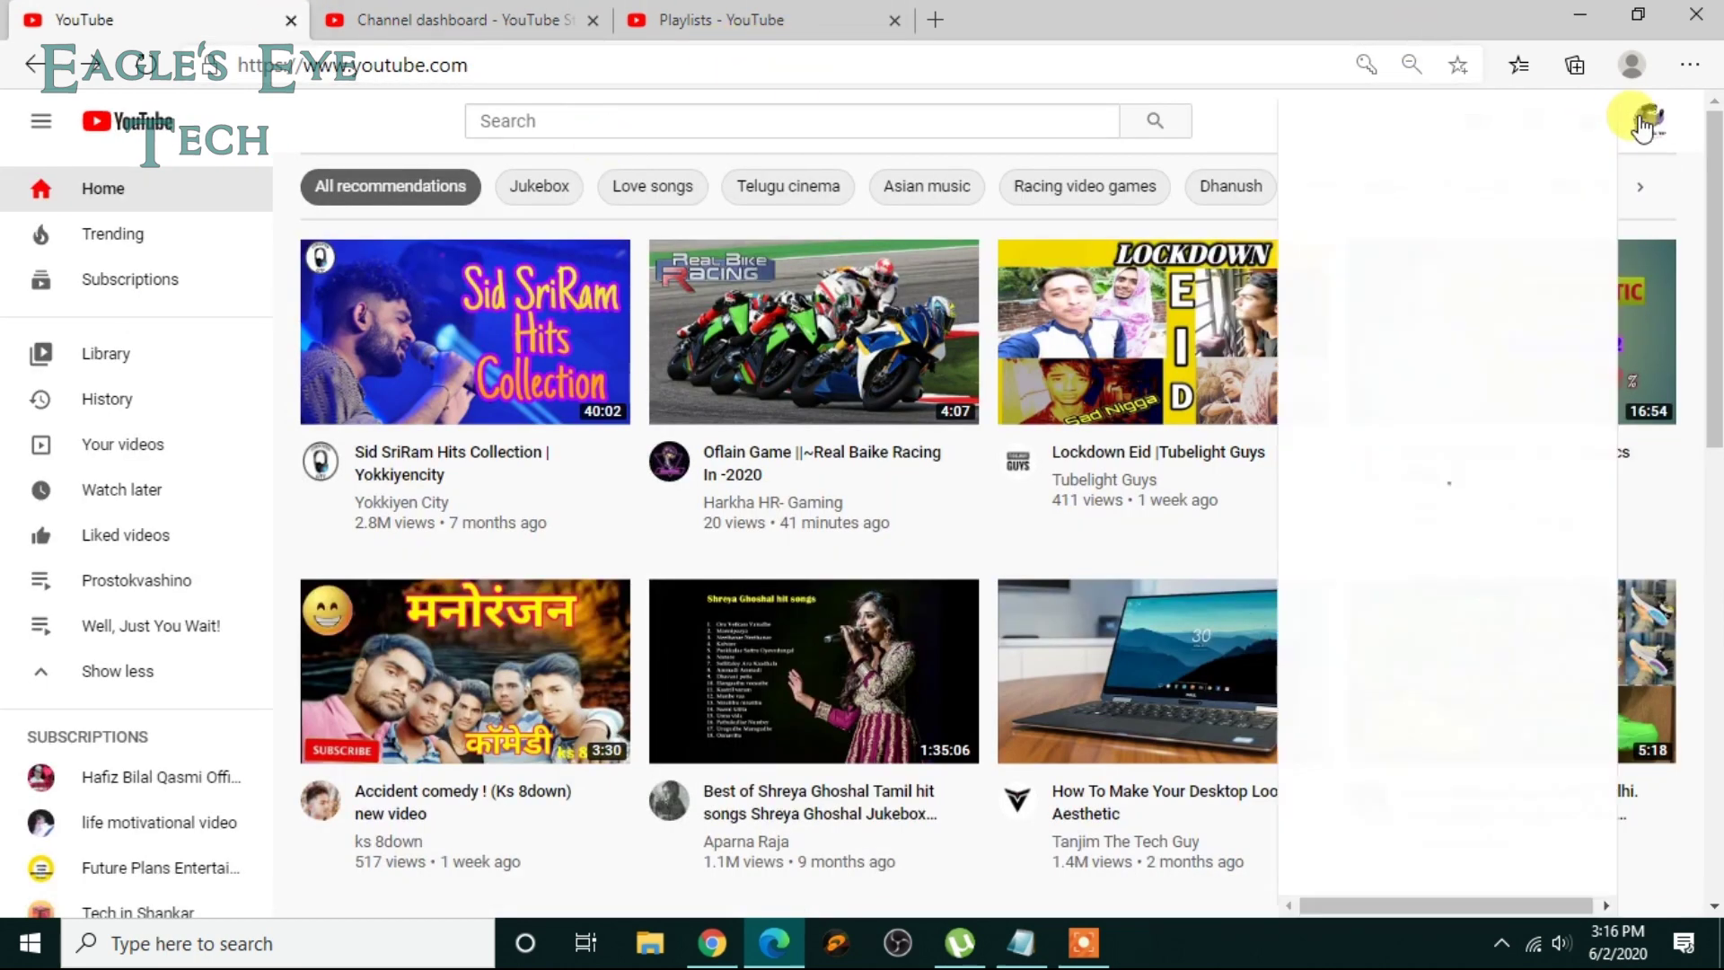
click(1427, 258)
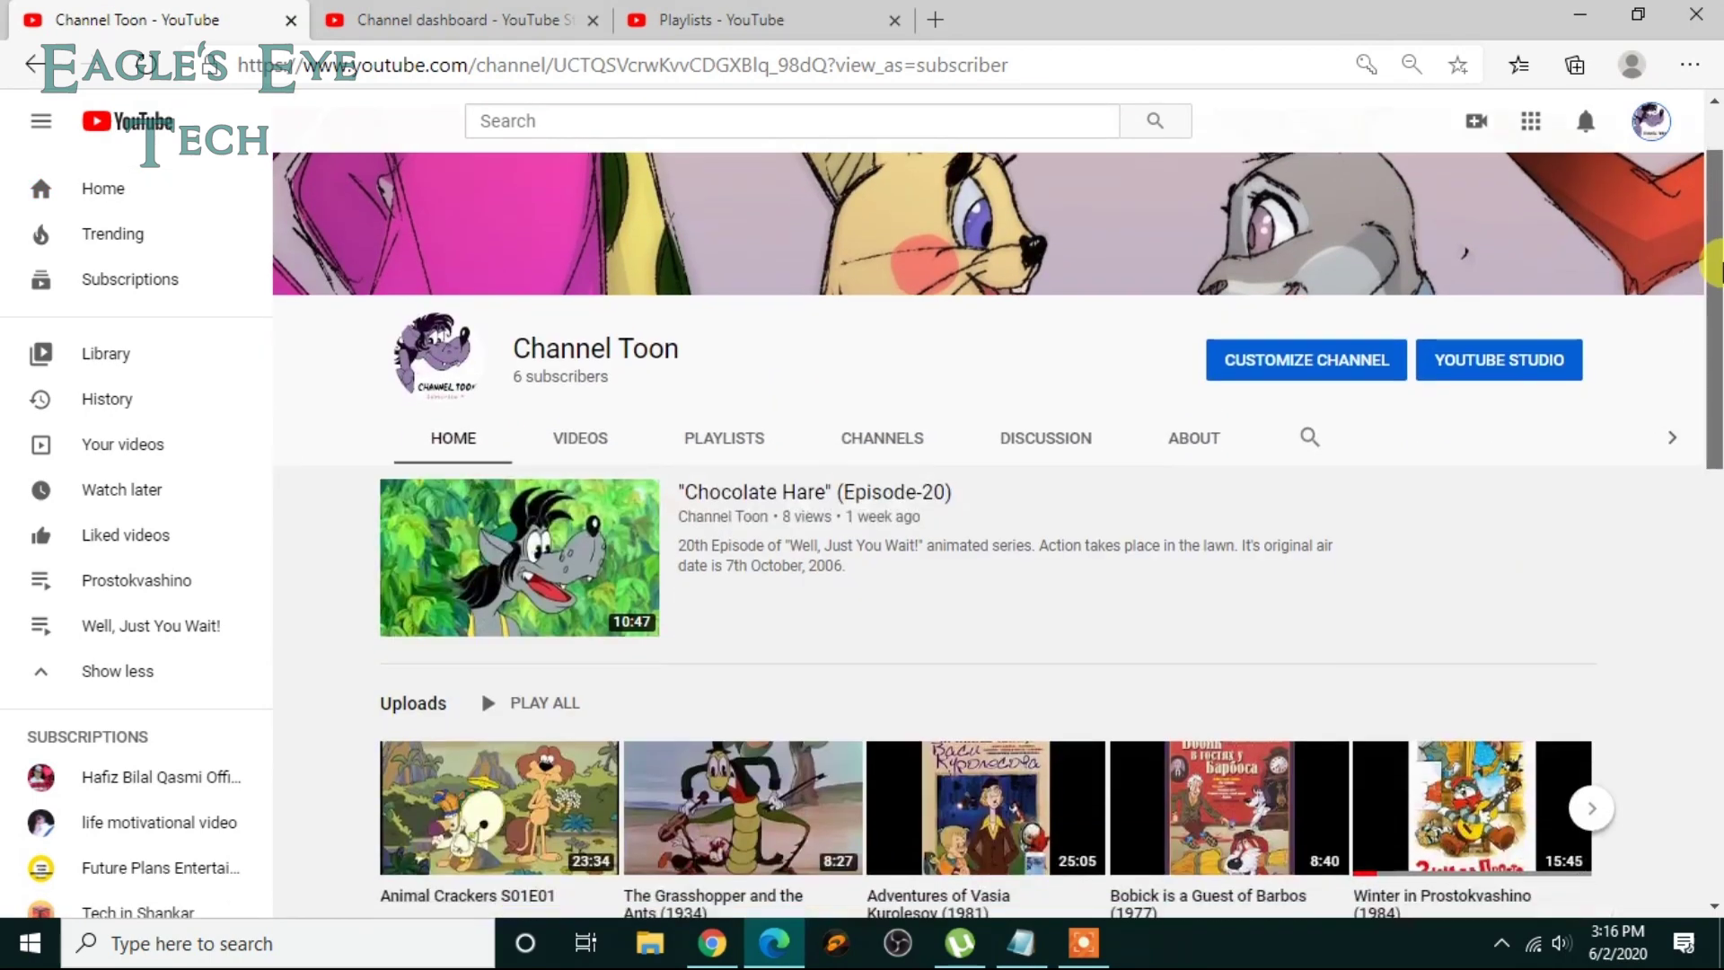
drag(1715, 267, 1715, 303)
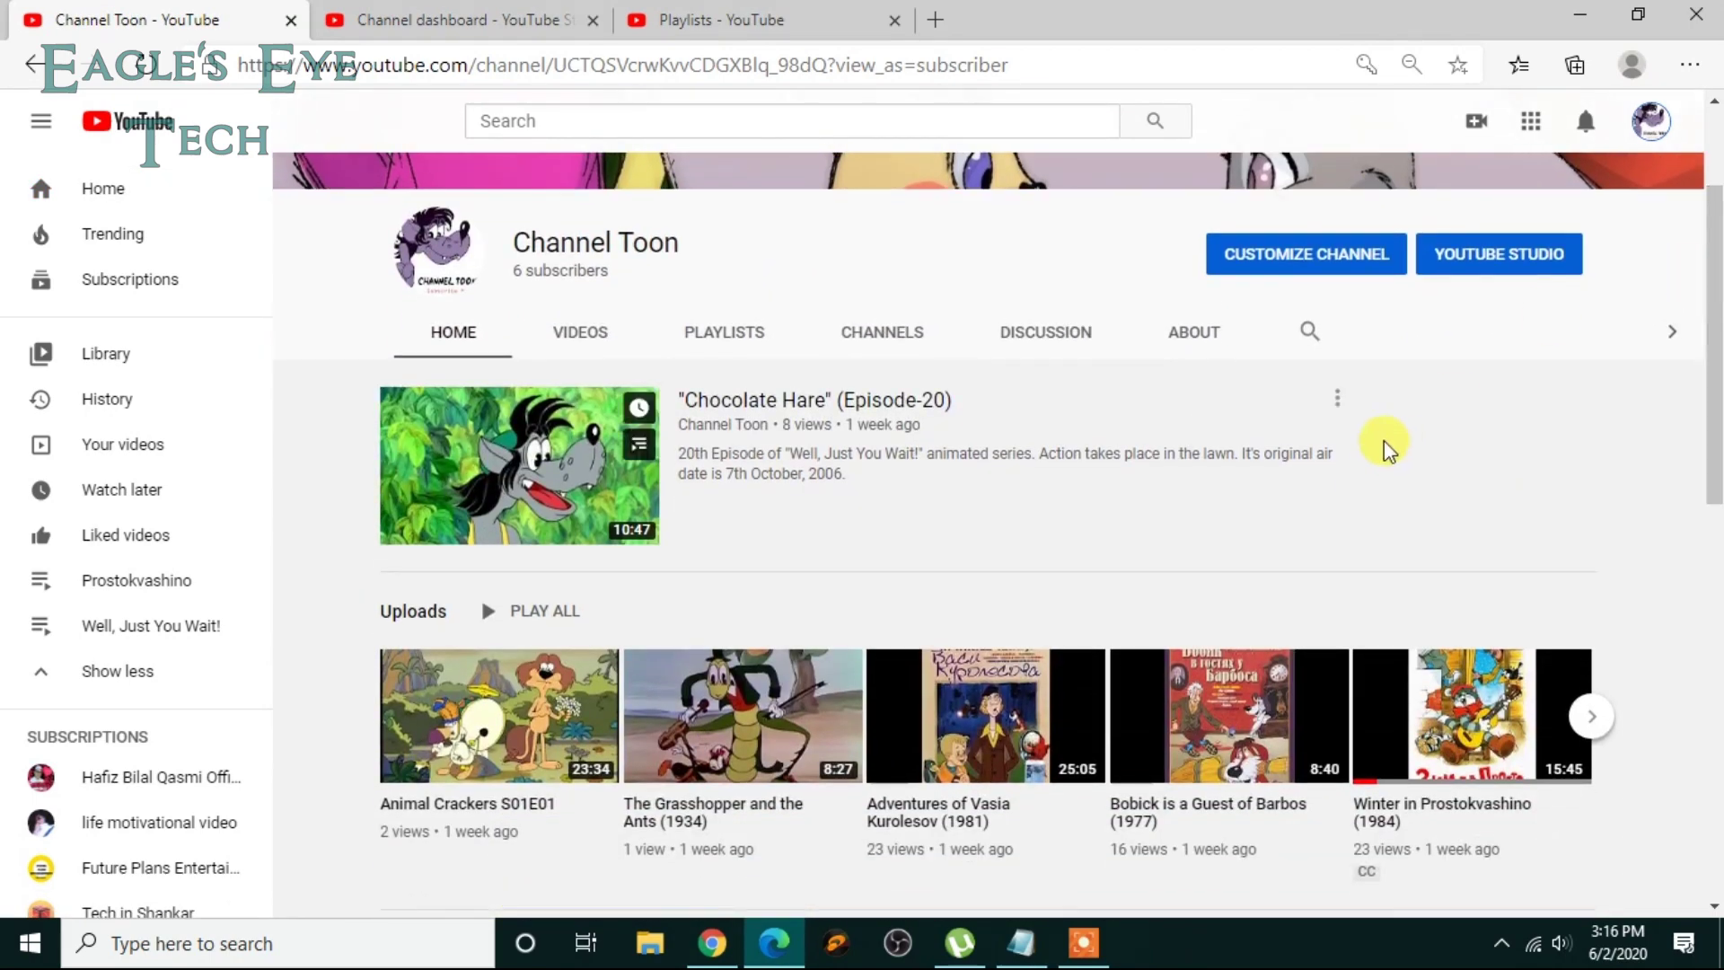
click(1337, 398)
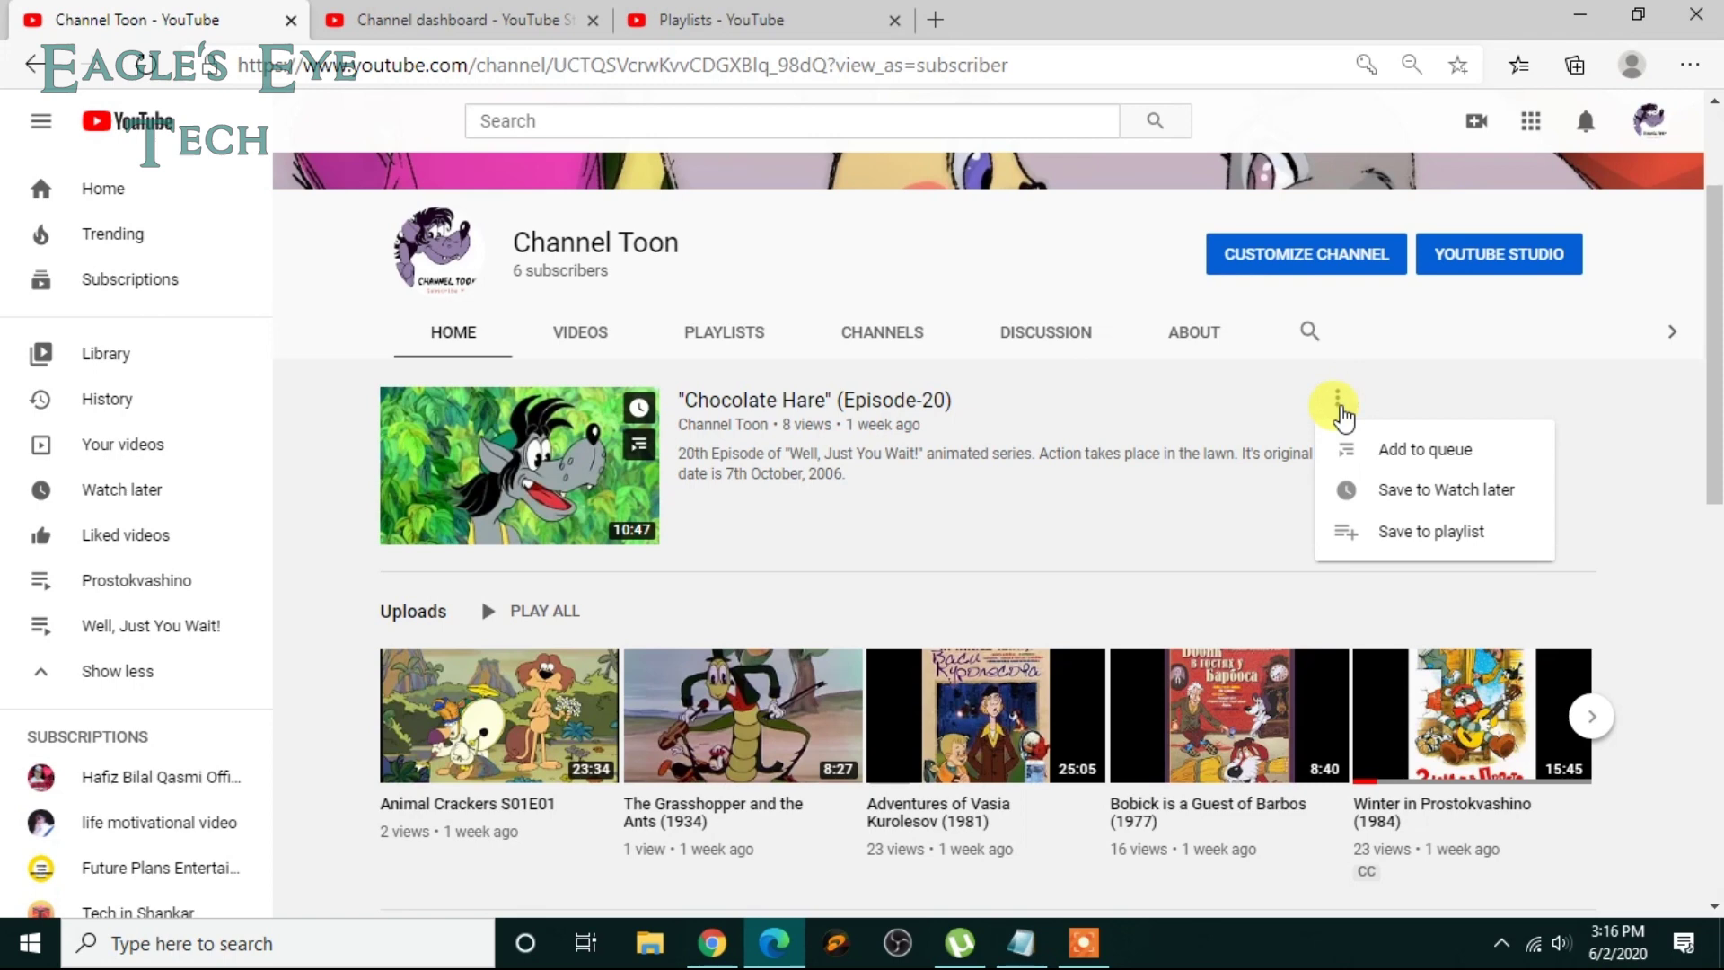
click(1406, 531)
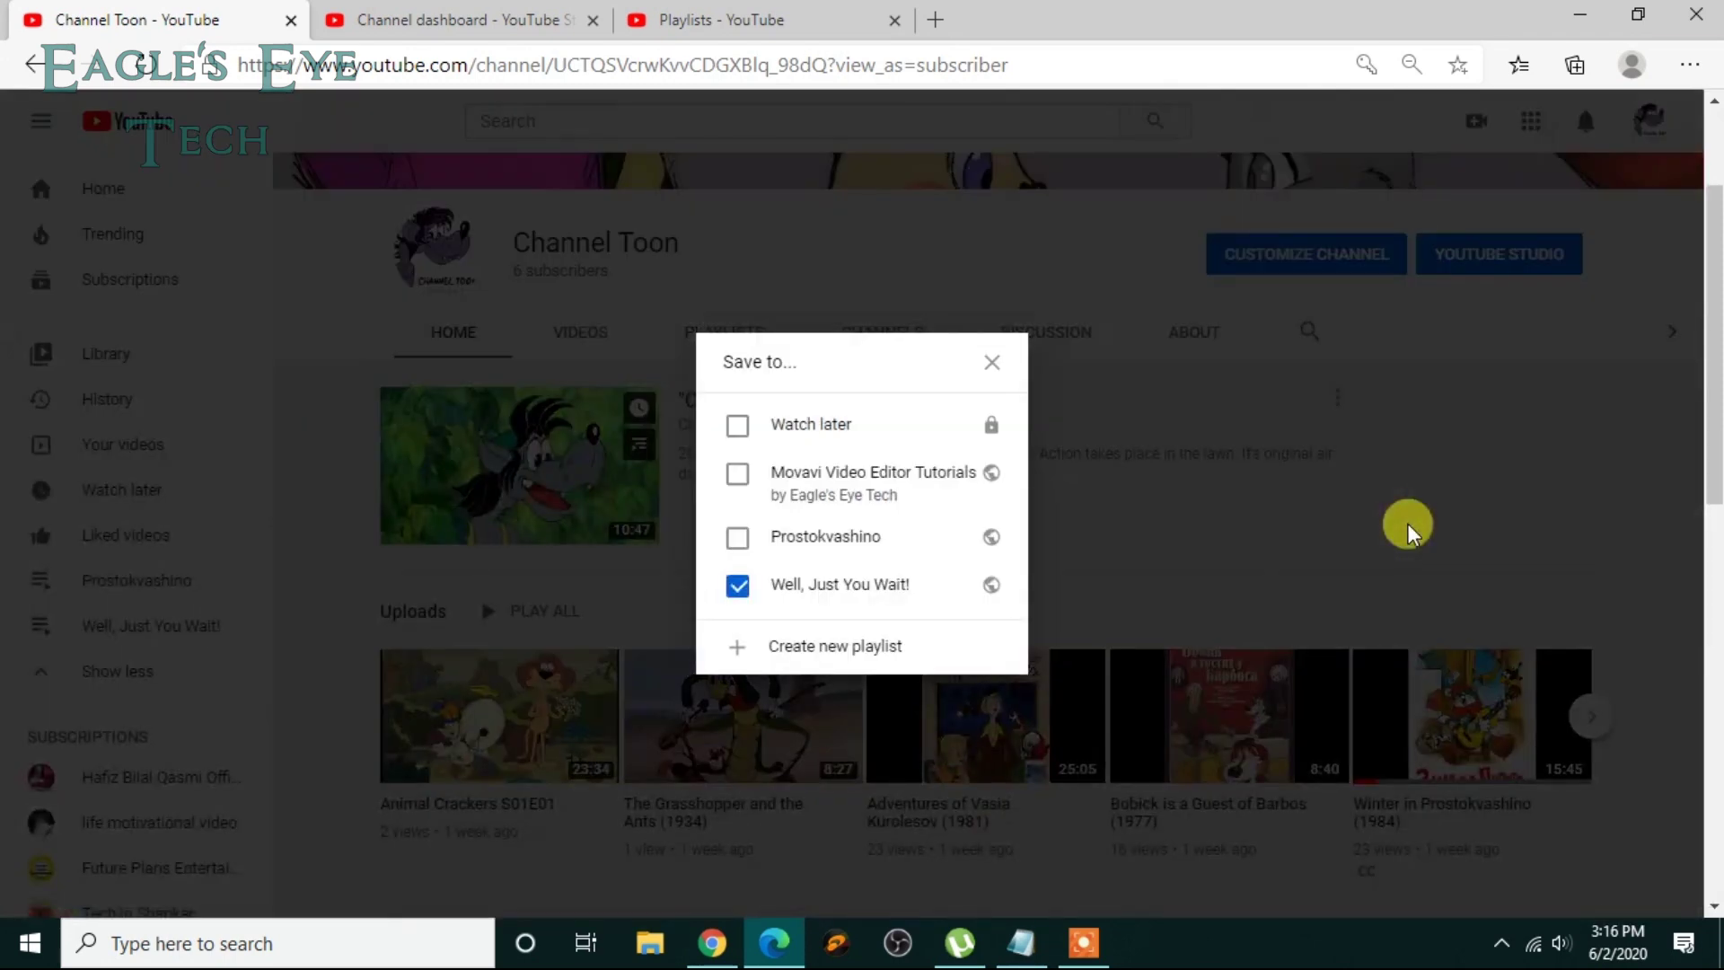
click(741, 476)
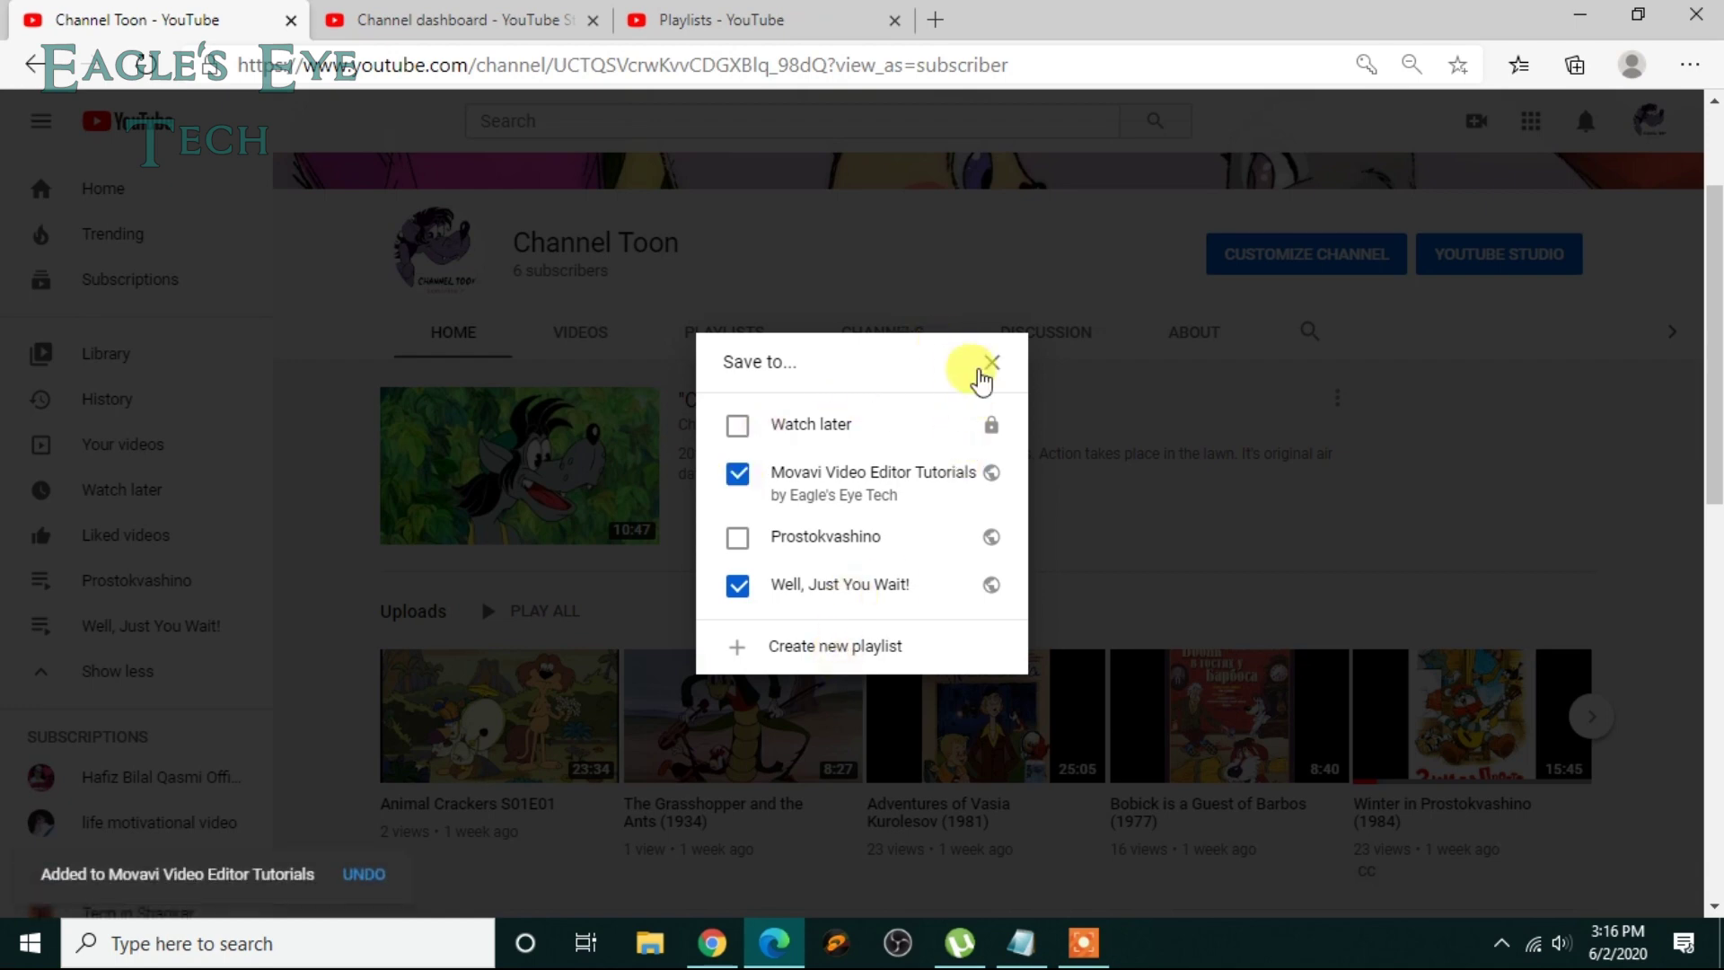
click(993, 370)
click(687, 18)
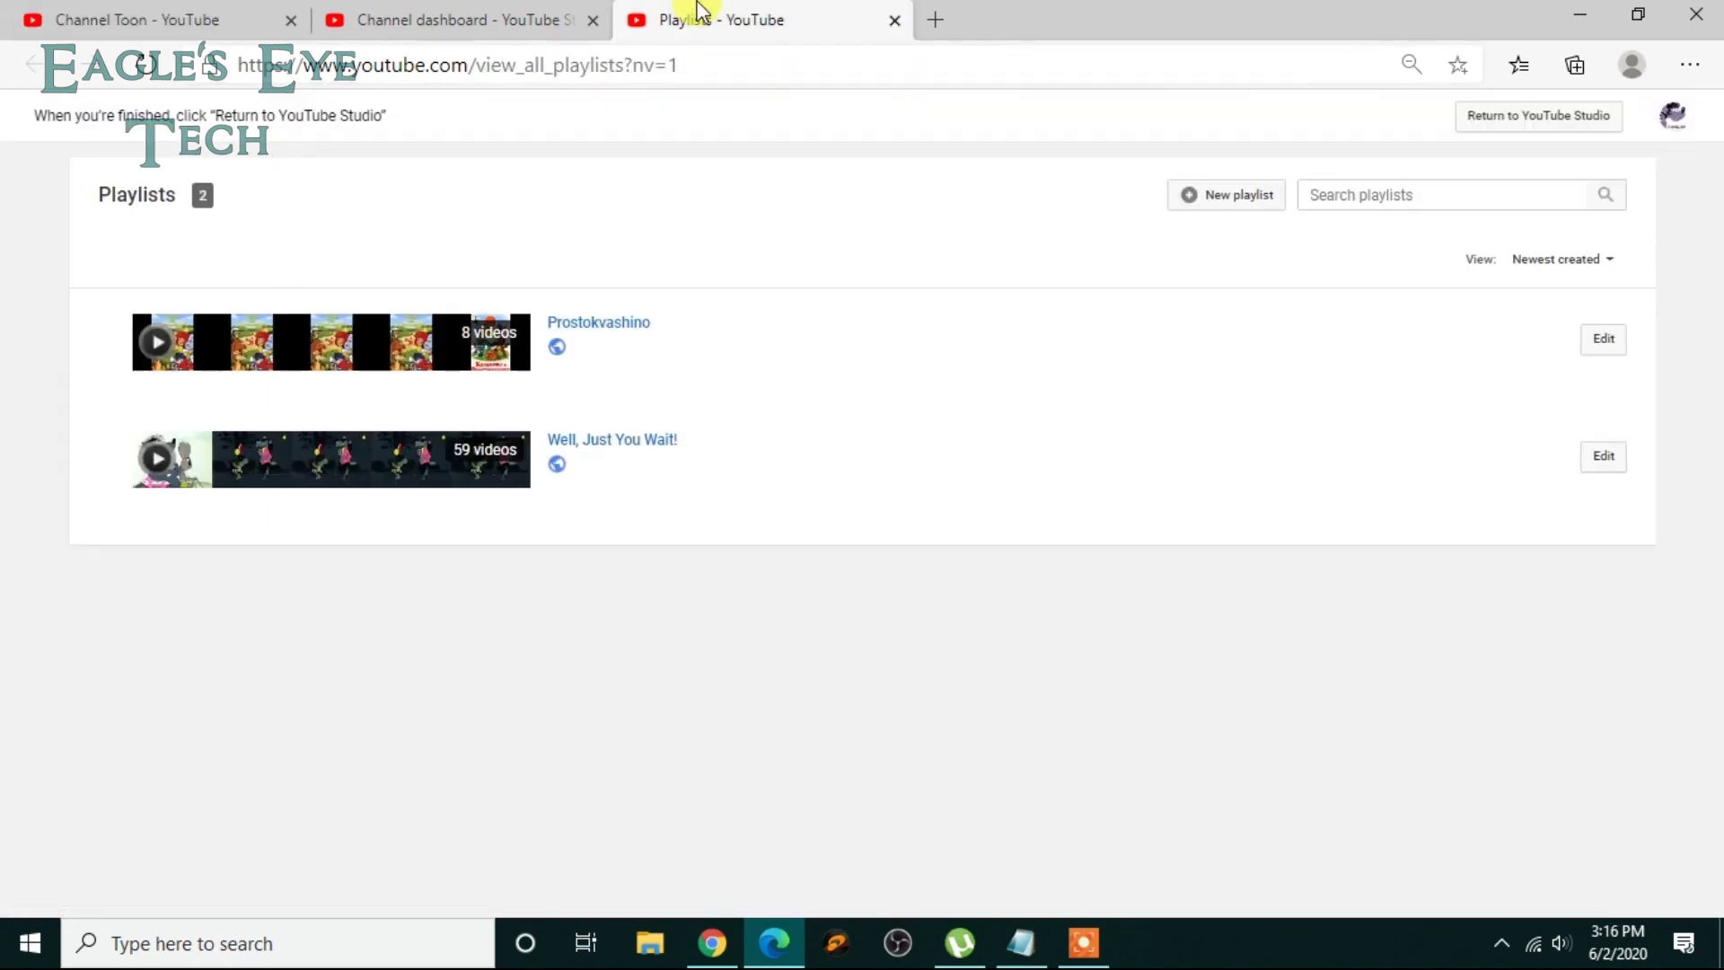
Step: Reload the owner's playlist in Chrome so 'Chocolate Hare' appears first of four videos
click(470, 12)
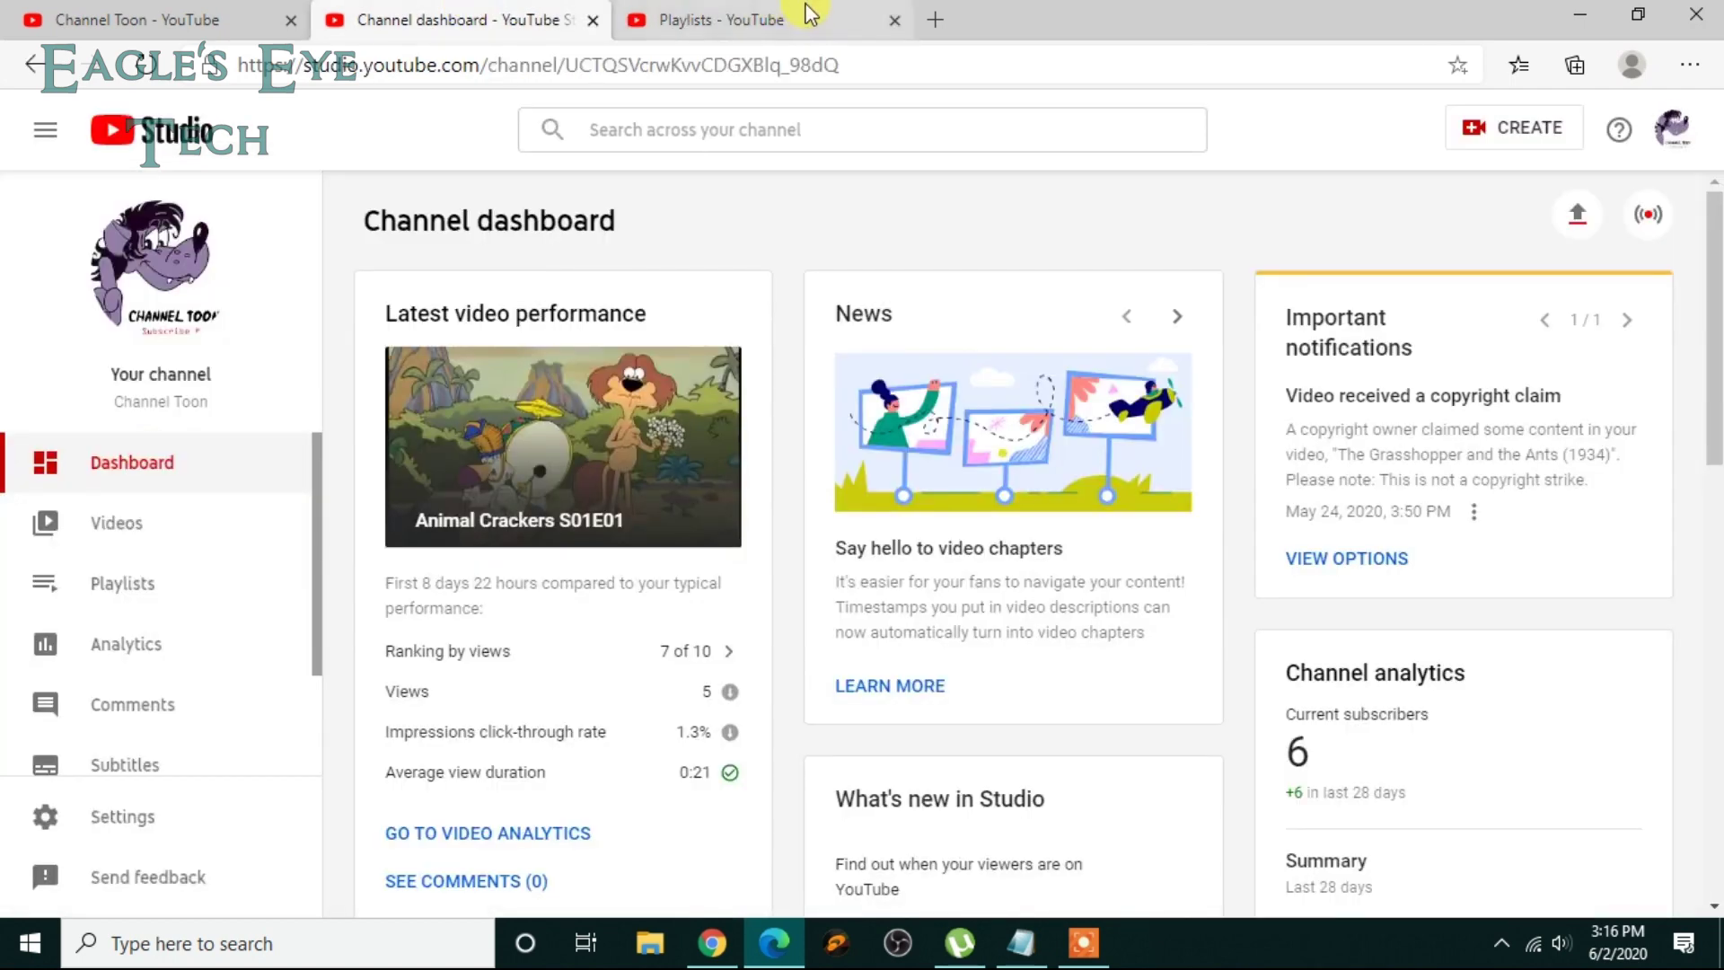
click(772, 16)
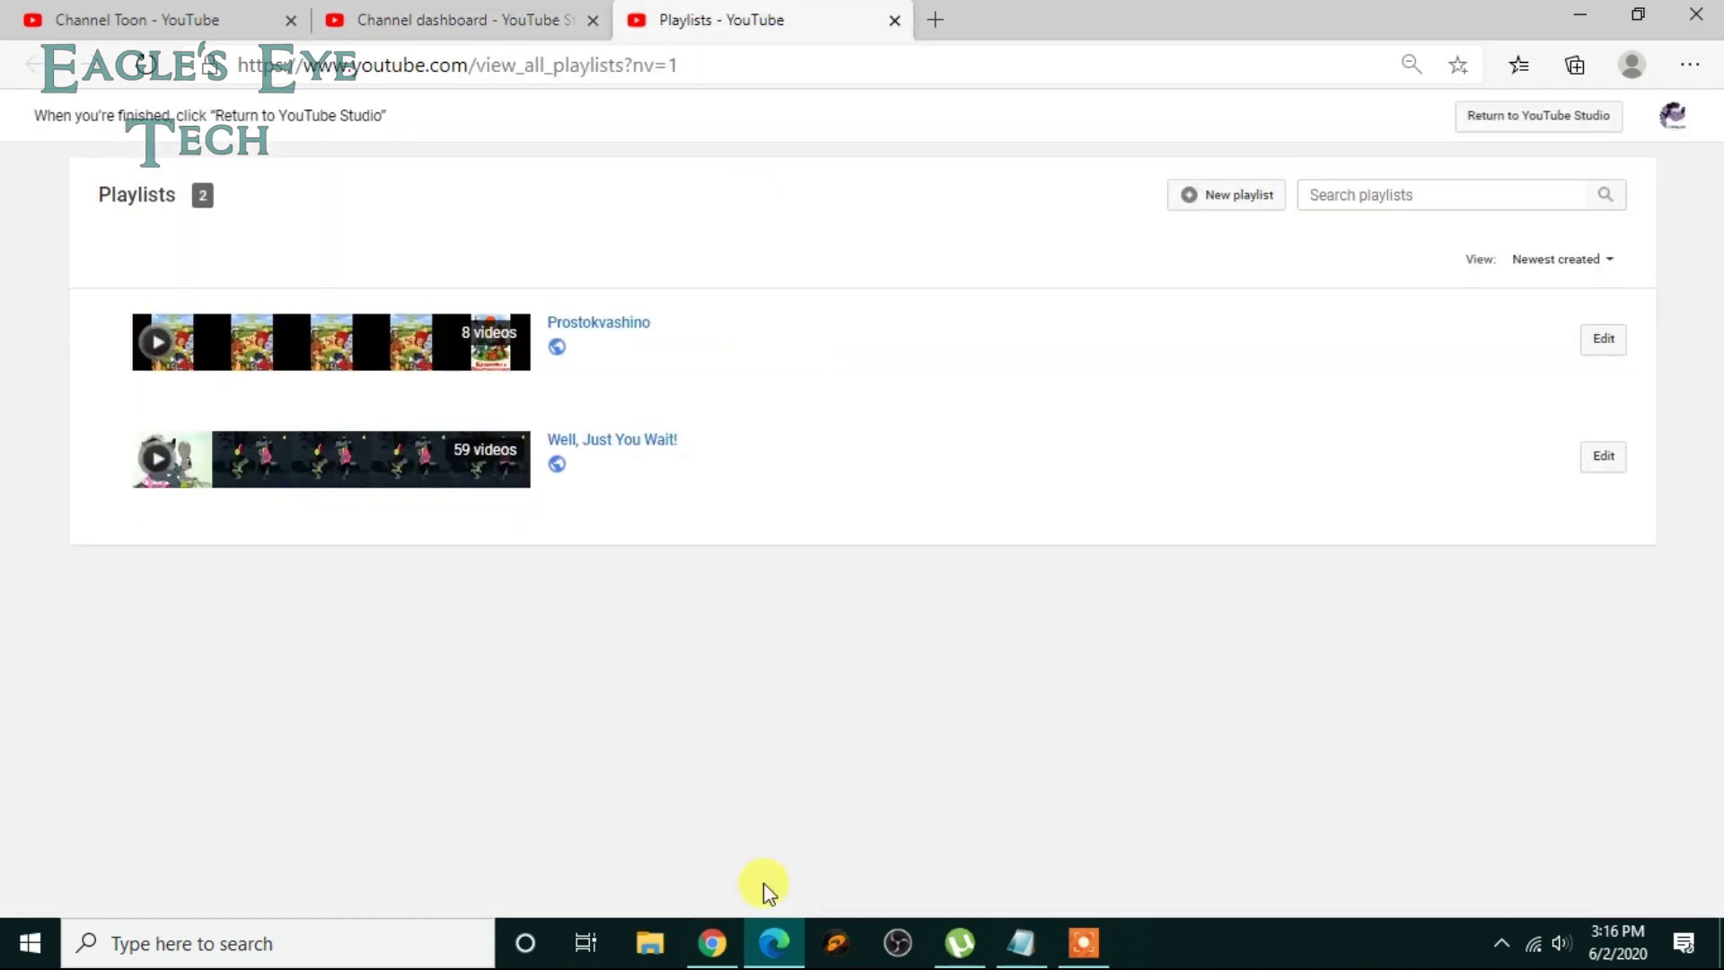
click(700, 947)
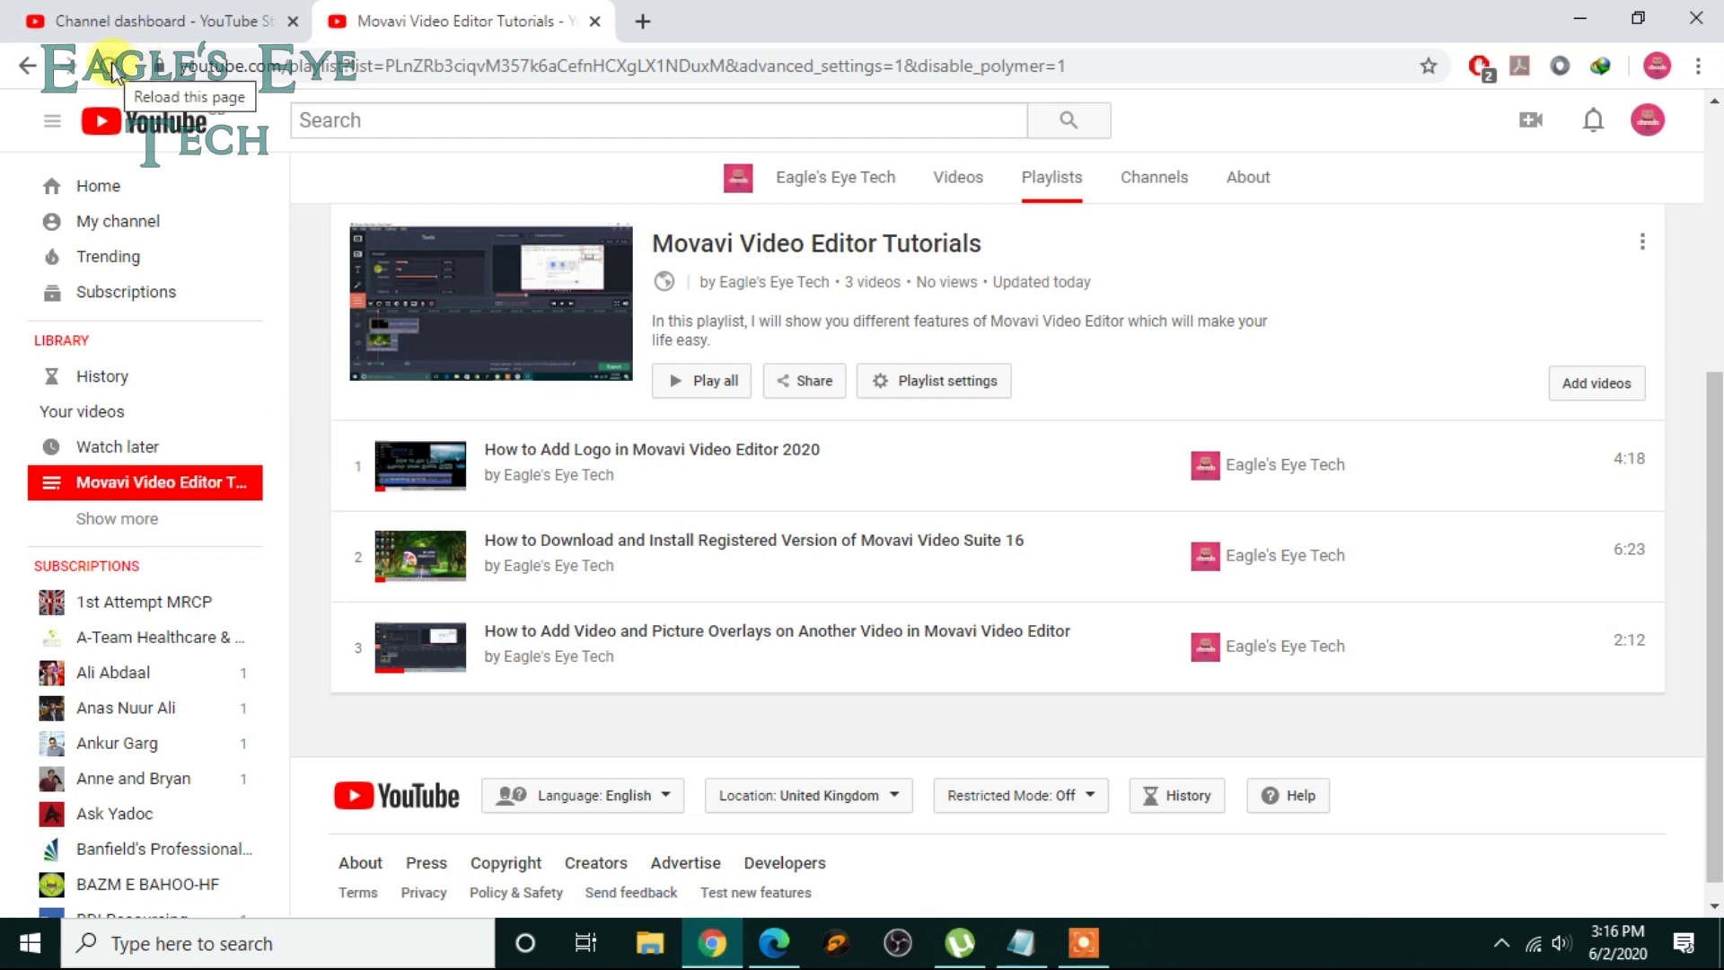
click(112, 68)
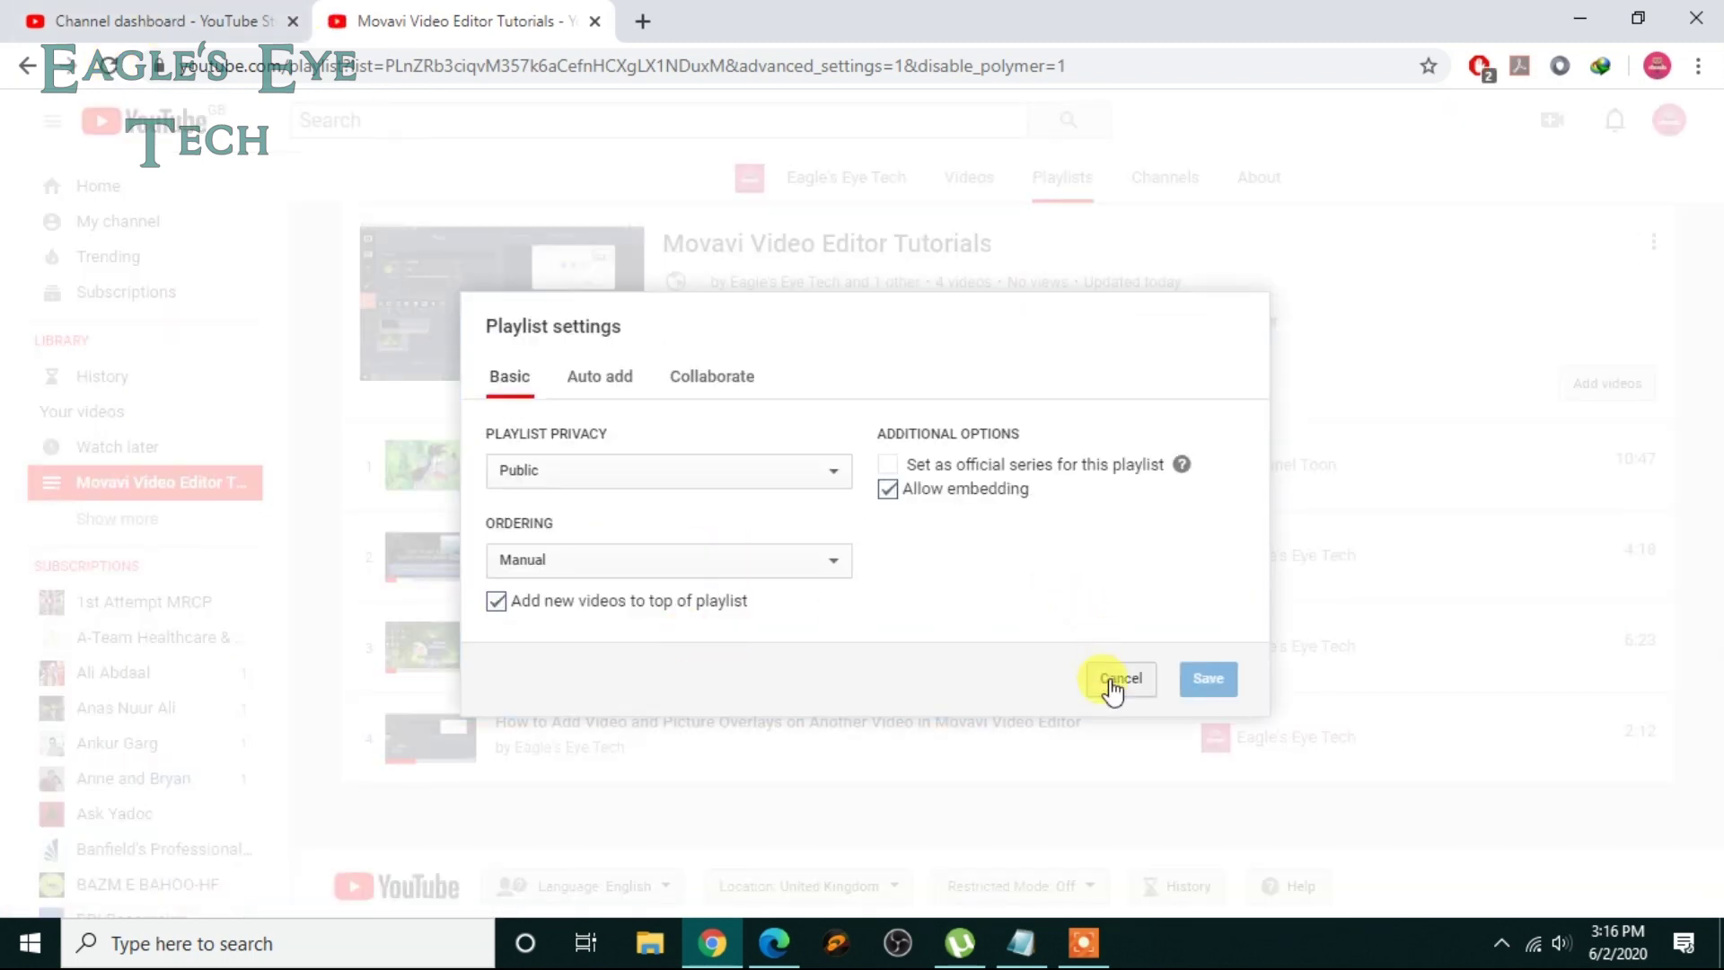
click(1113, 690)
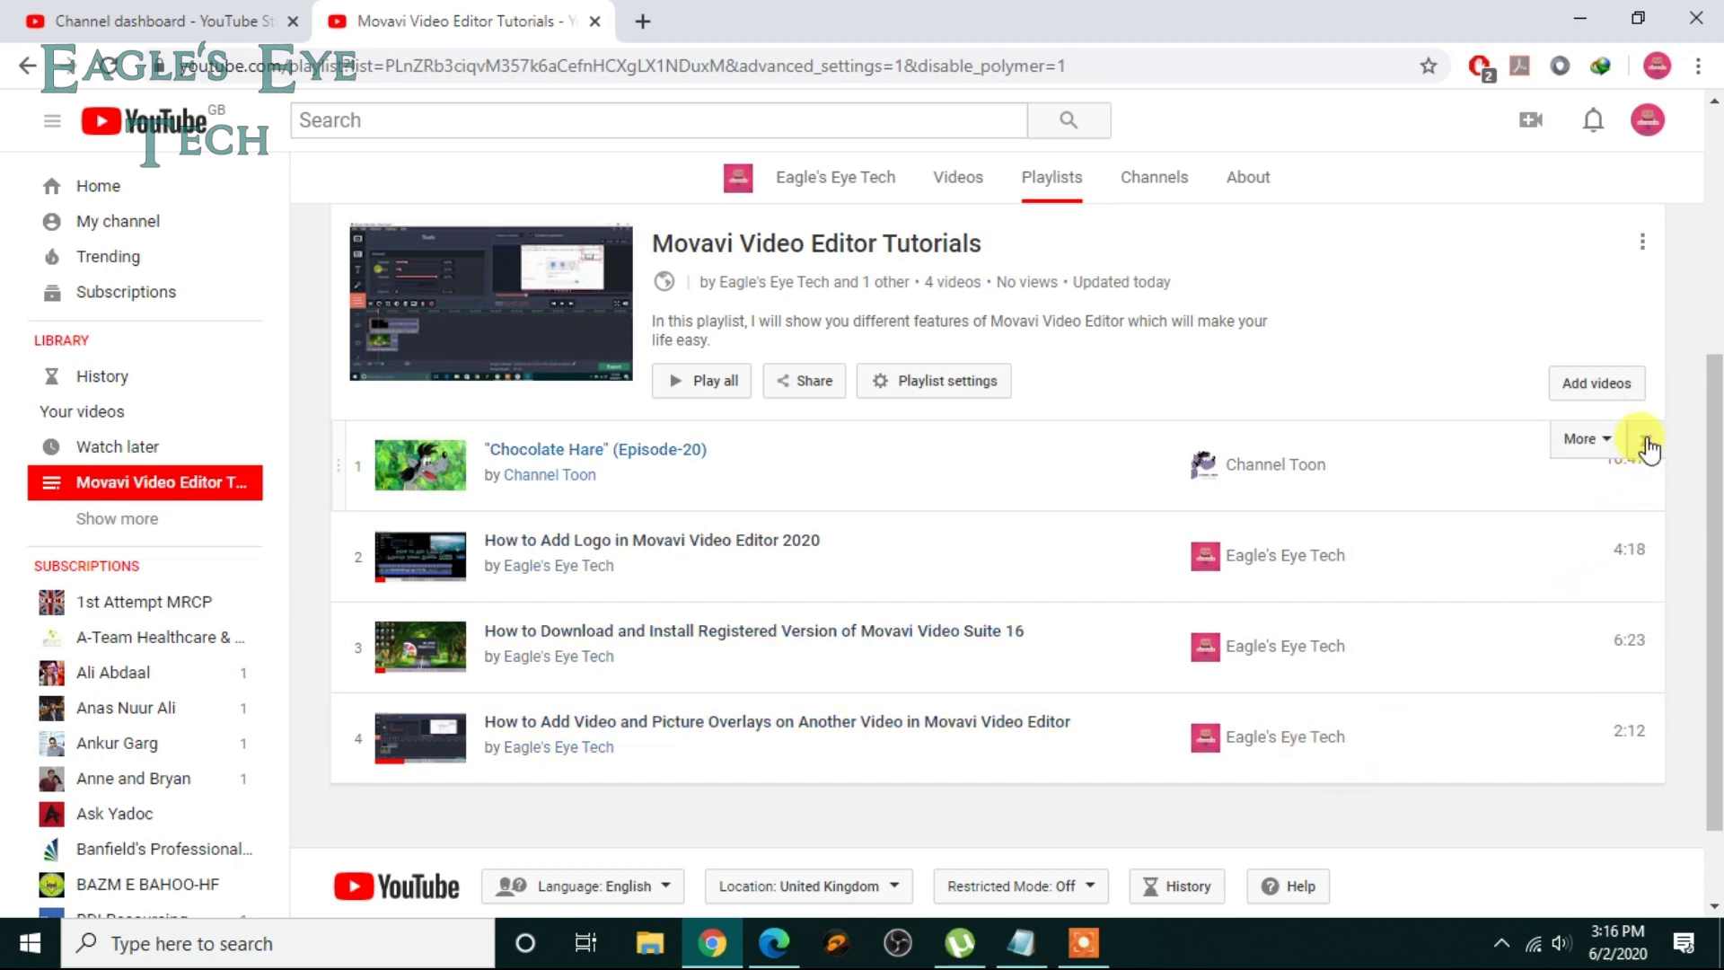
Step: Delete the 'Chocolate Hare' row with its X and cancel the reopened Playlist settings dialog
click(1648, 447)
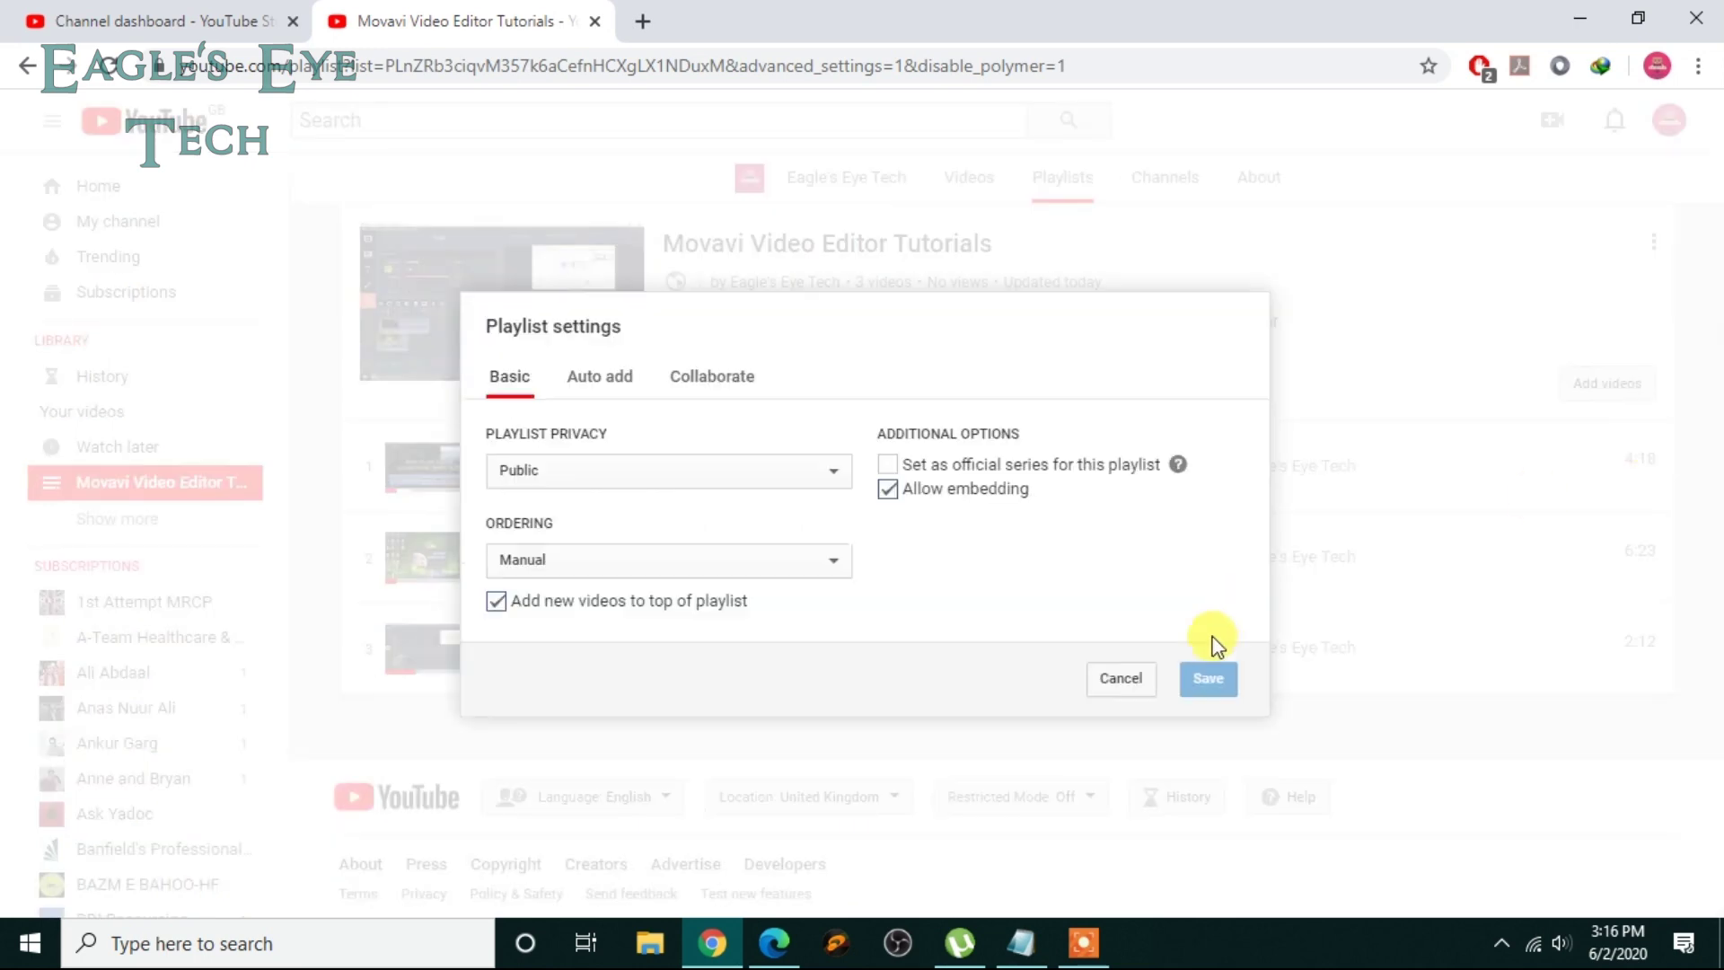
click(1139, 678)
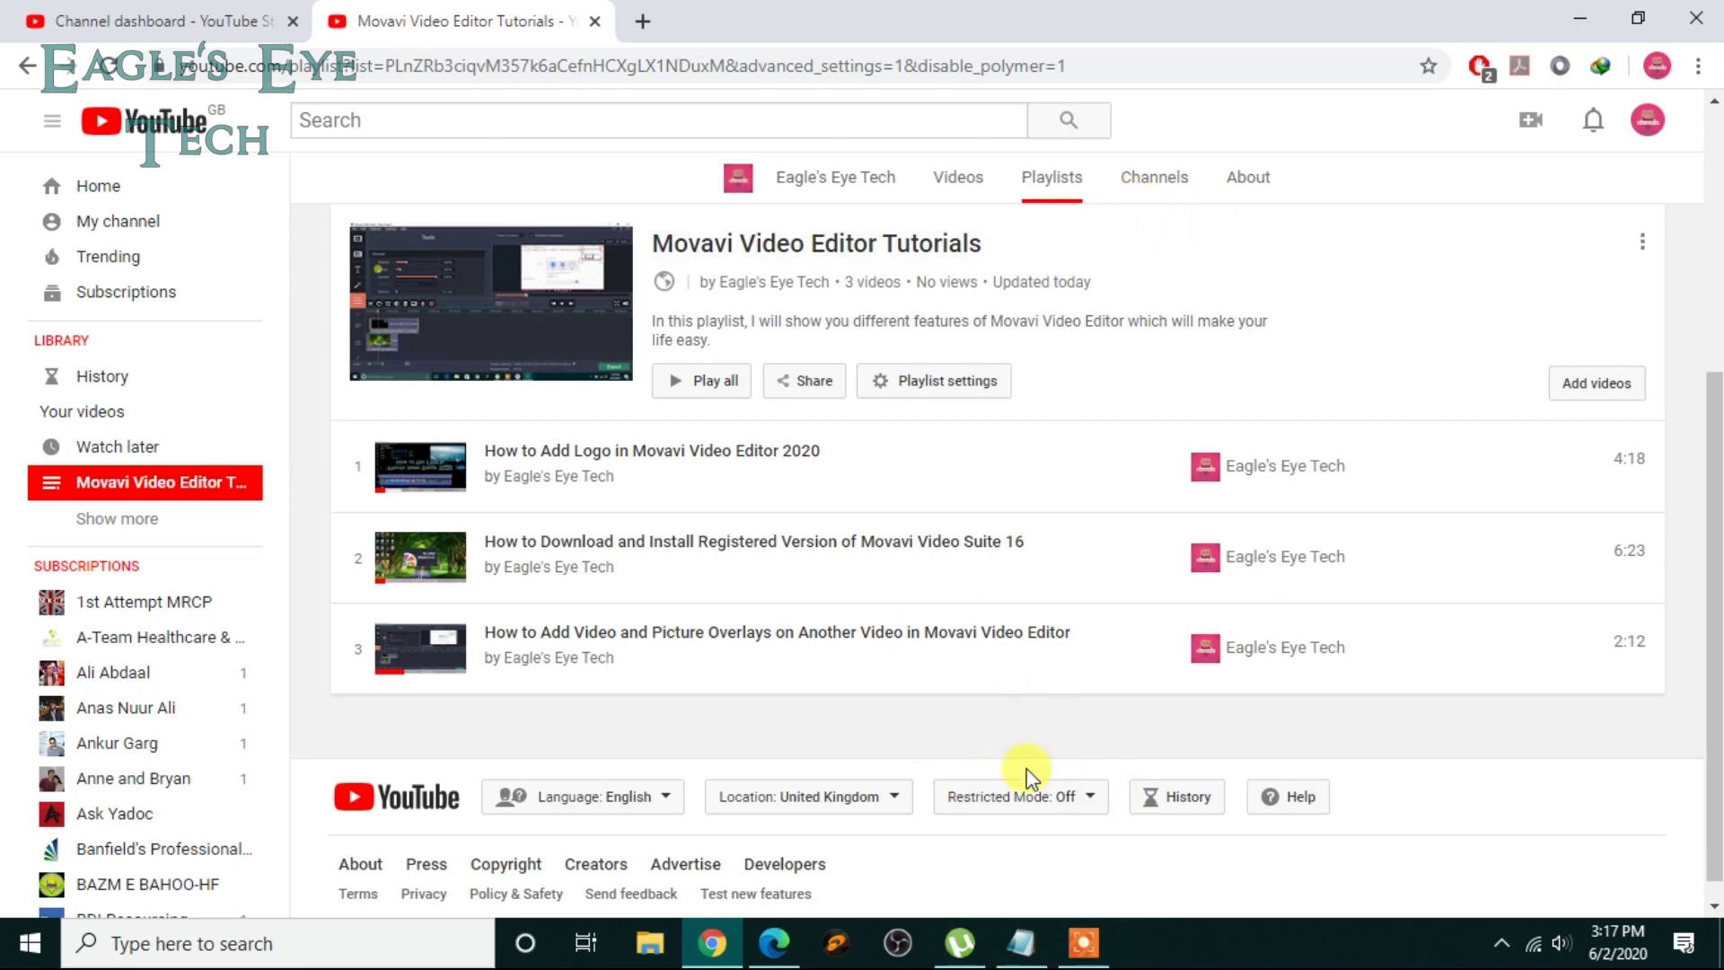
Step: Turn off 'Collaborators can add videos to this playlist' under Collaborate and save
click(951, 384)
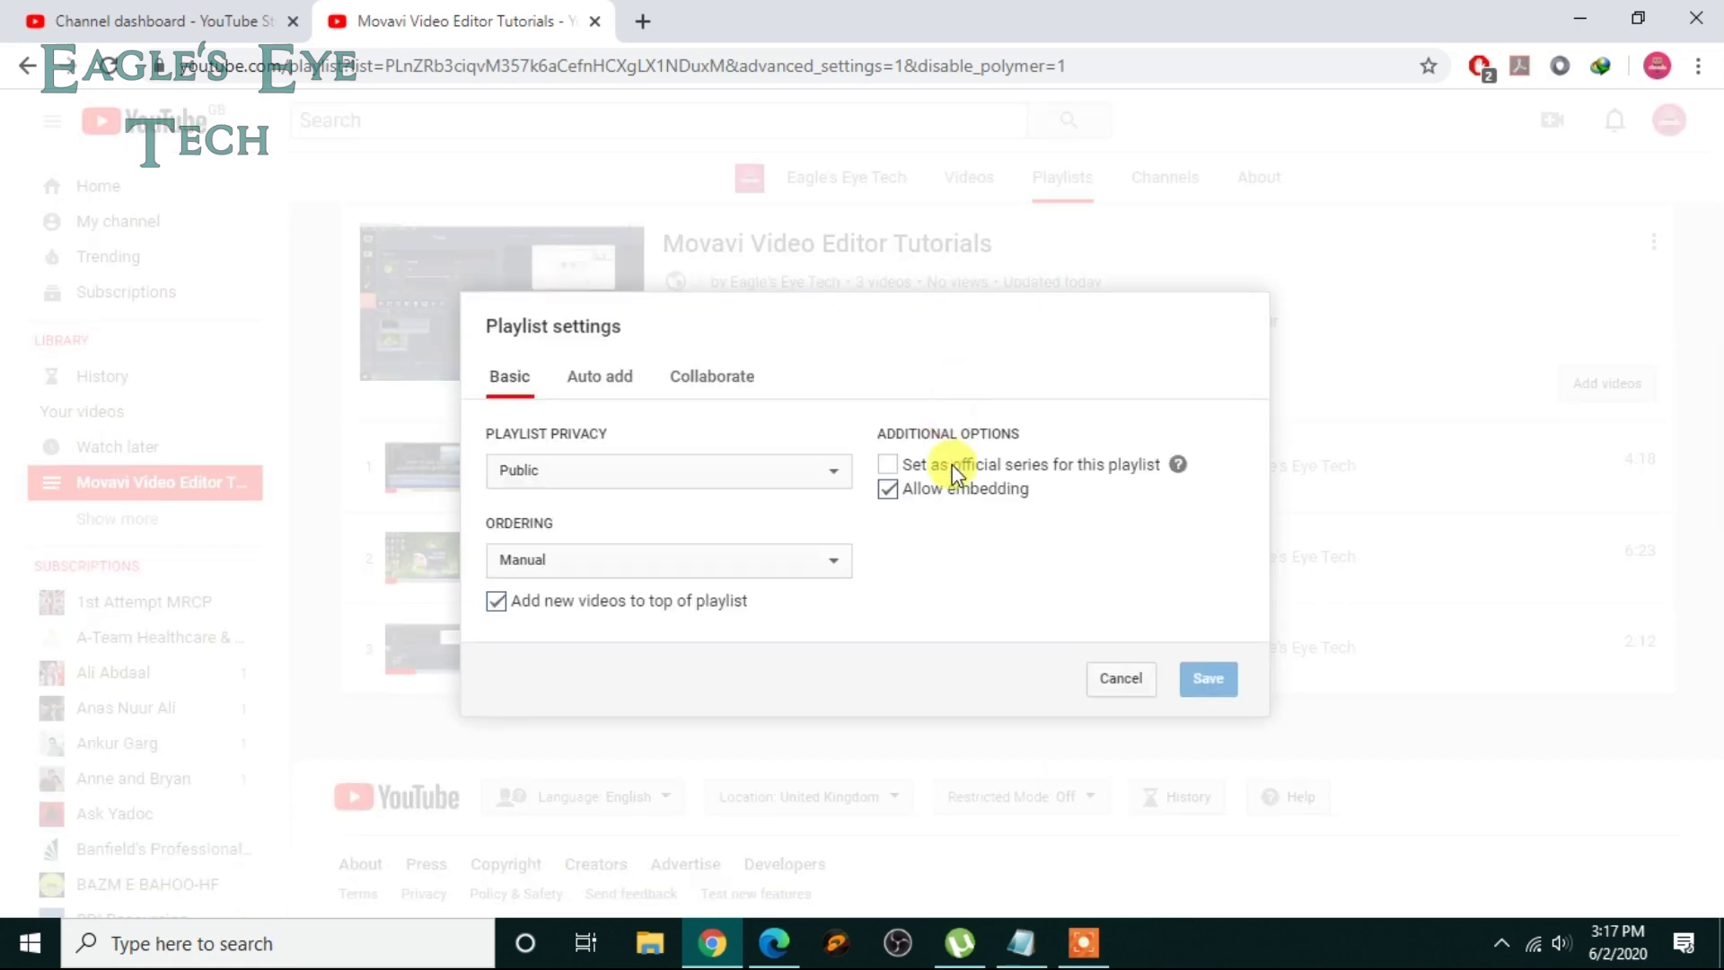
click(724, 378)
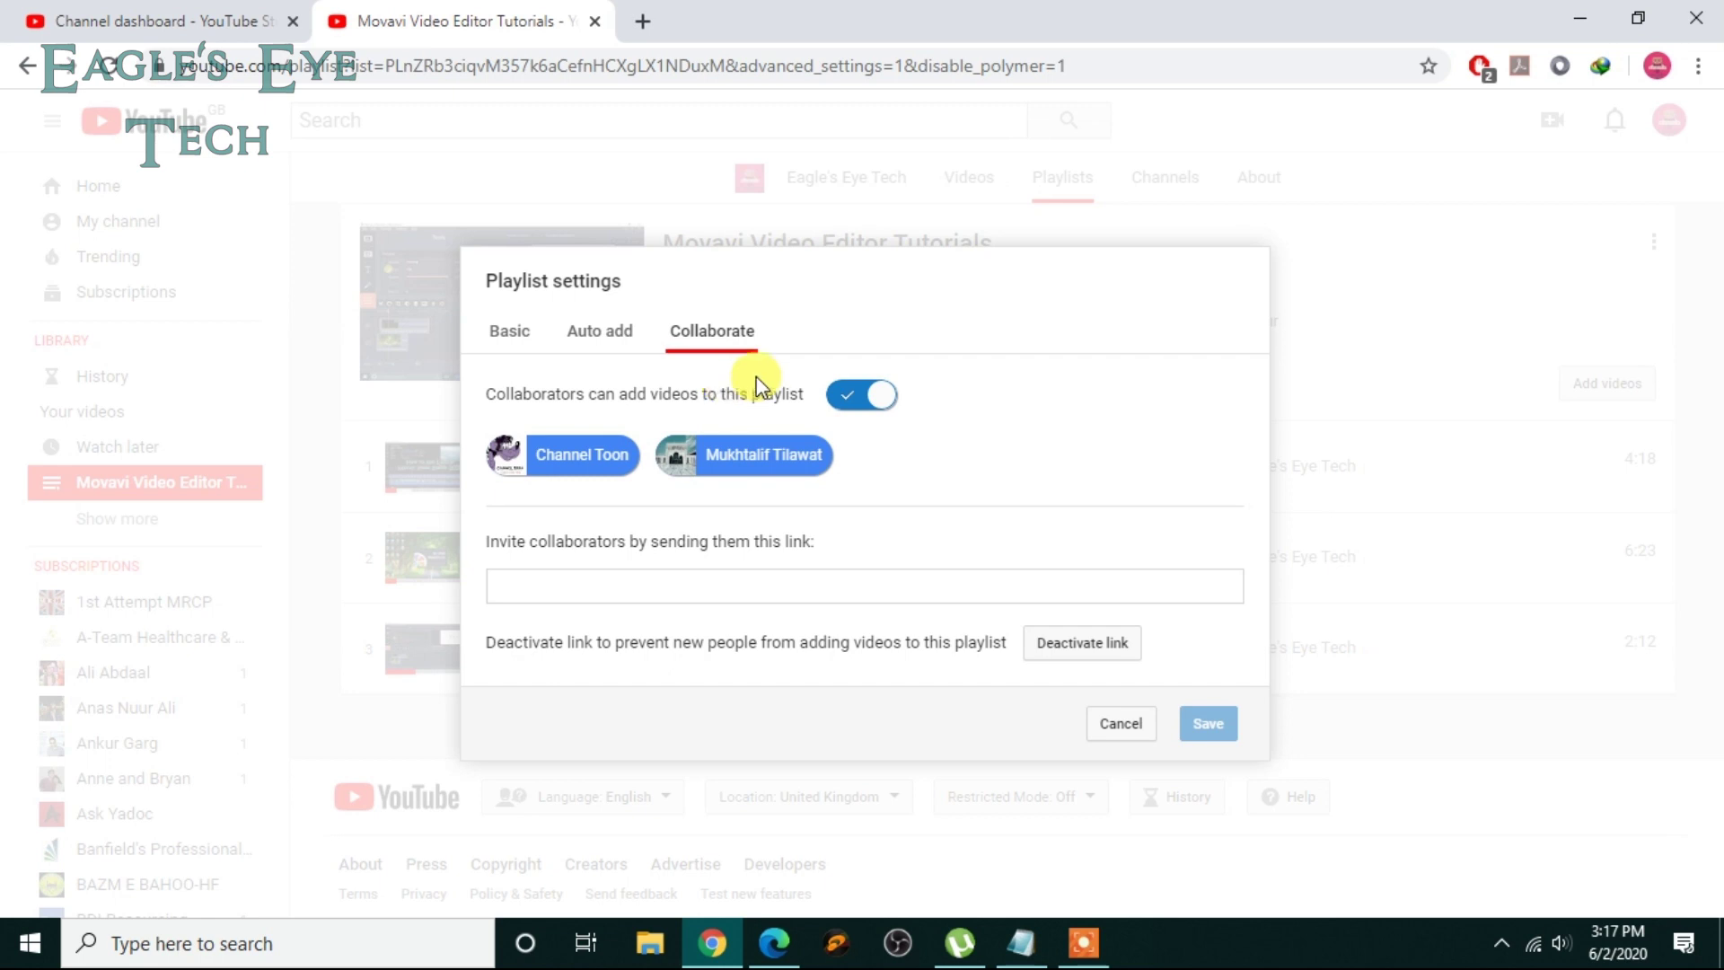
click(849, 397)
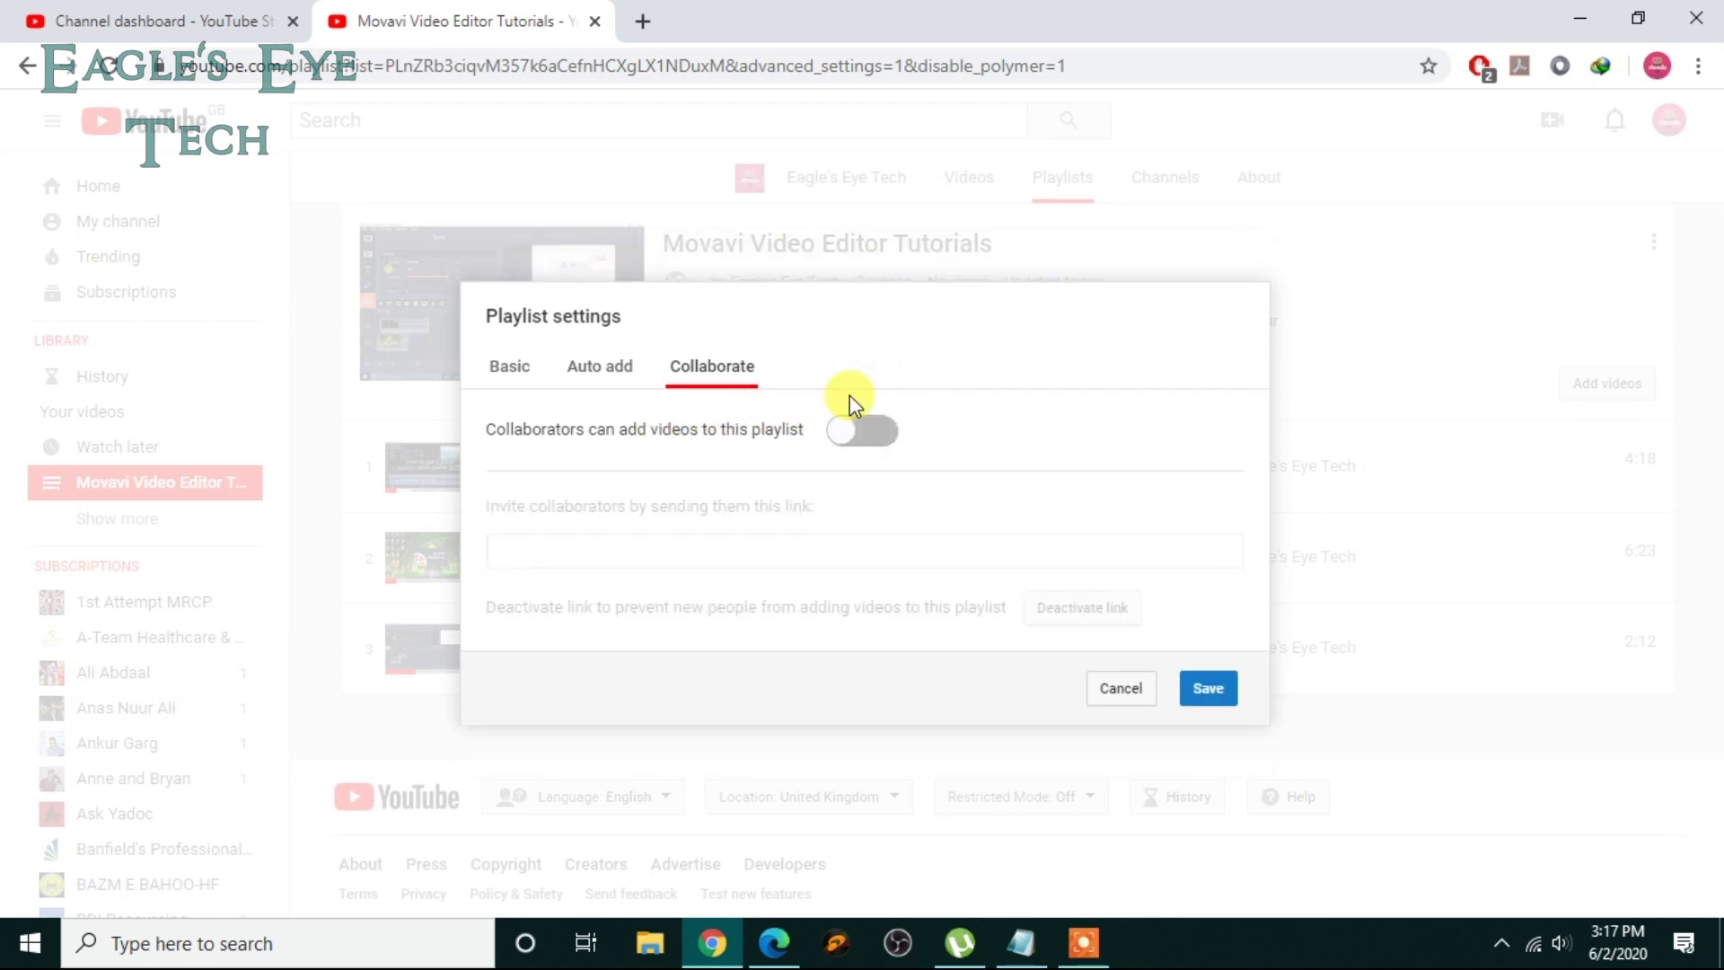
click(1208, 688)
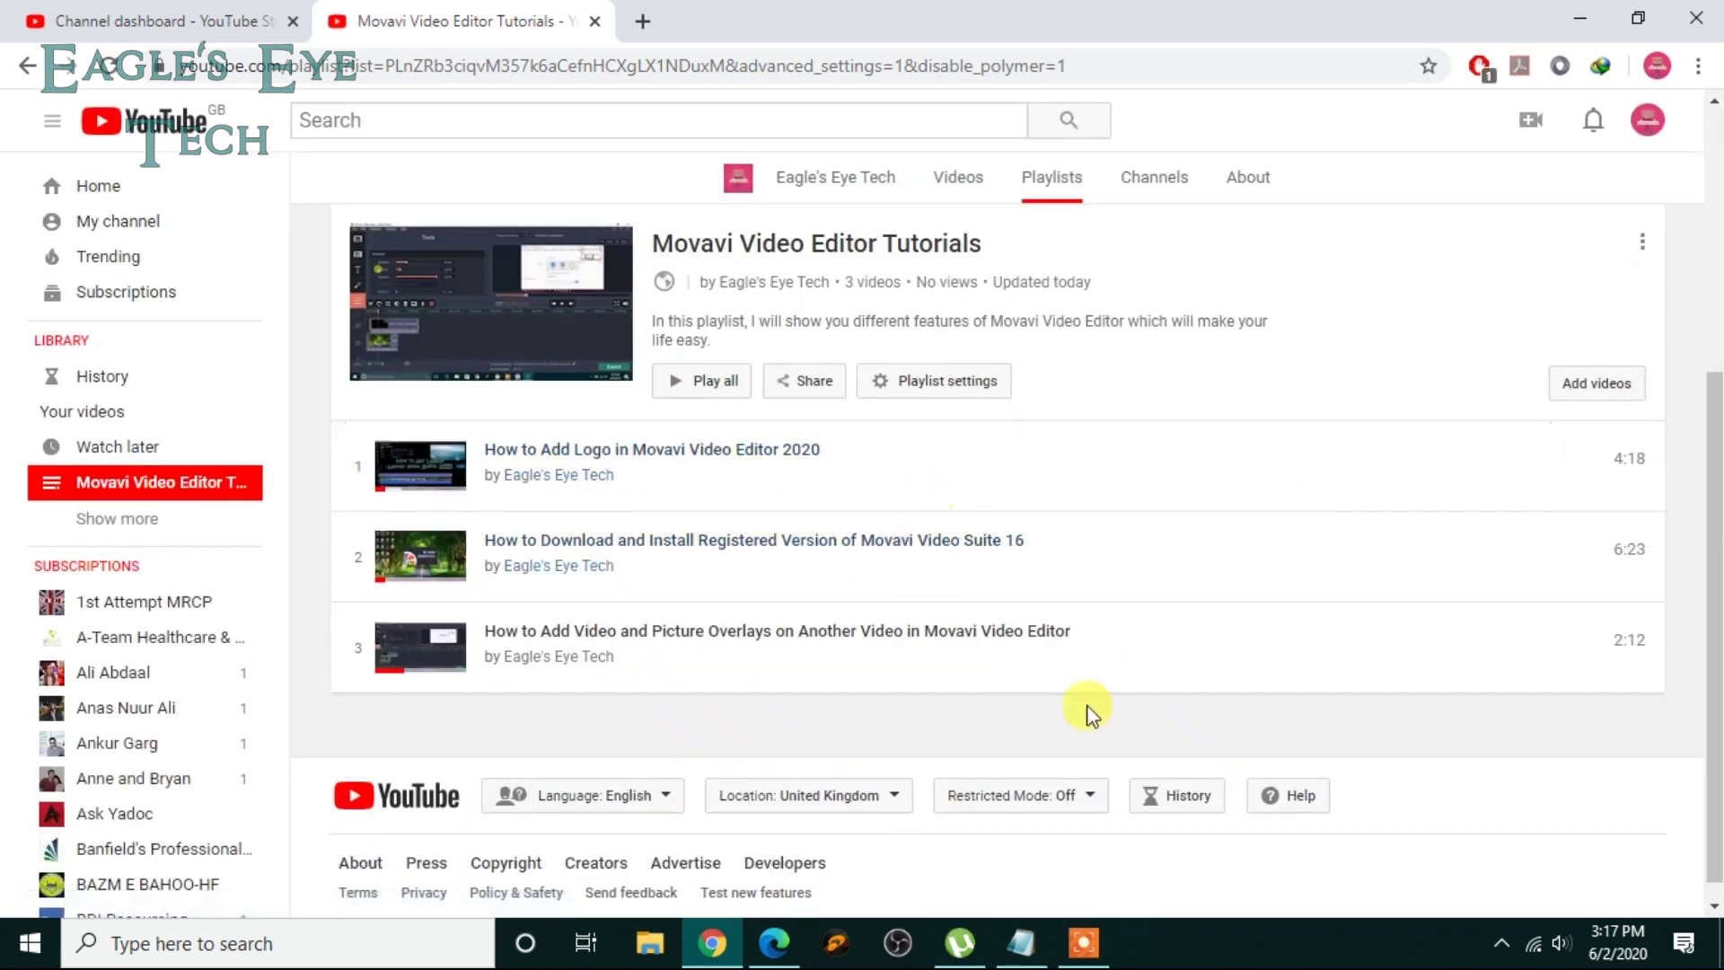
Step: Dismiss the playlist settings and reload Channel Toon in the collaborator's Edge window
click(1121, 680)
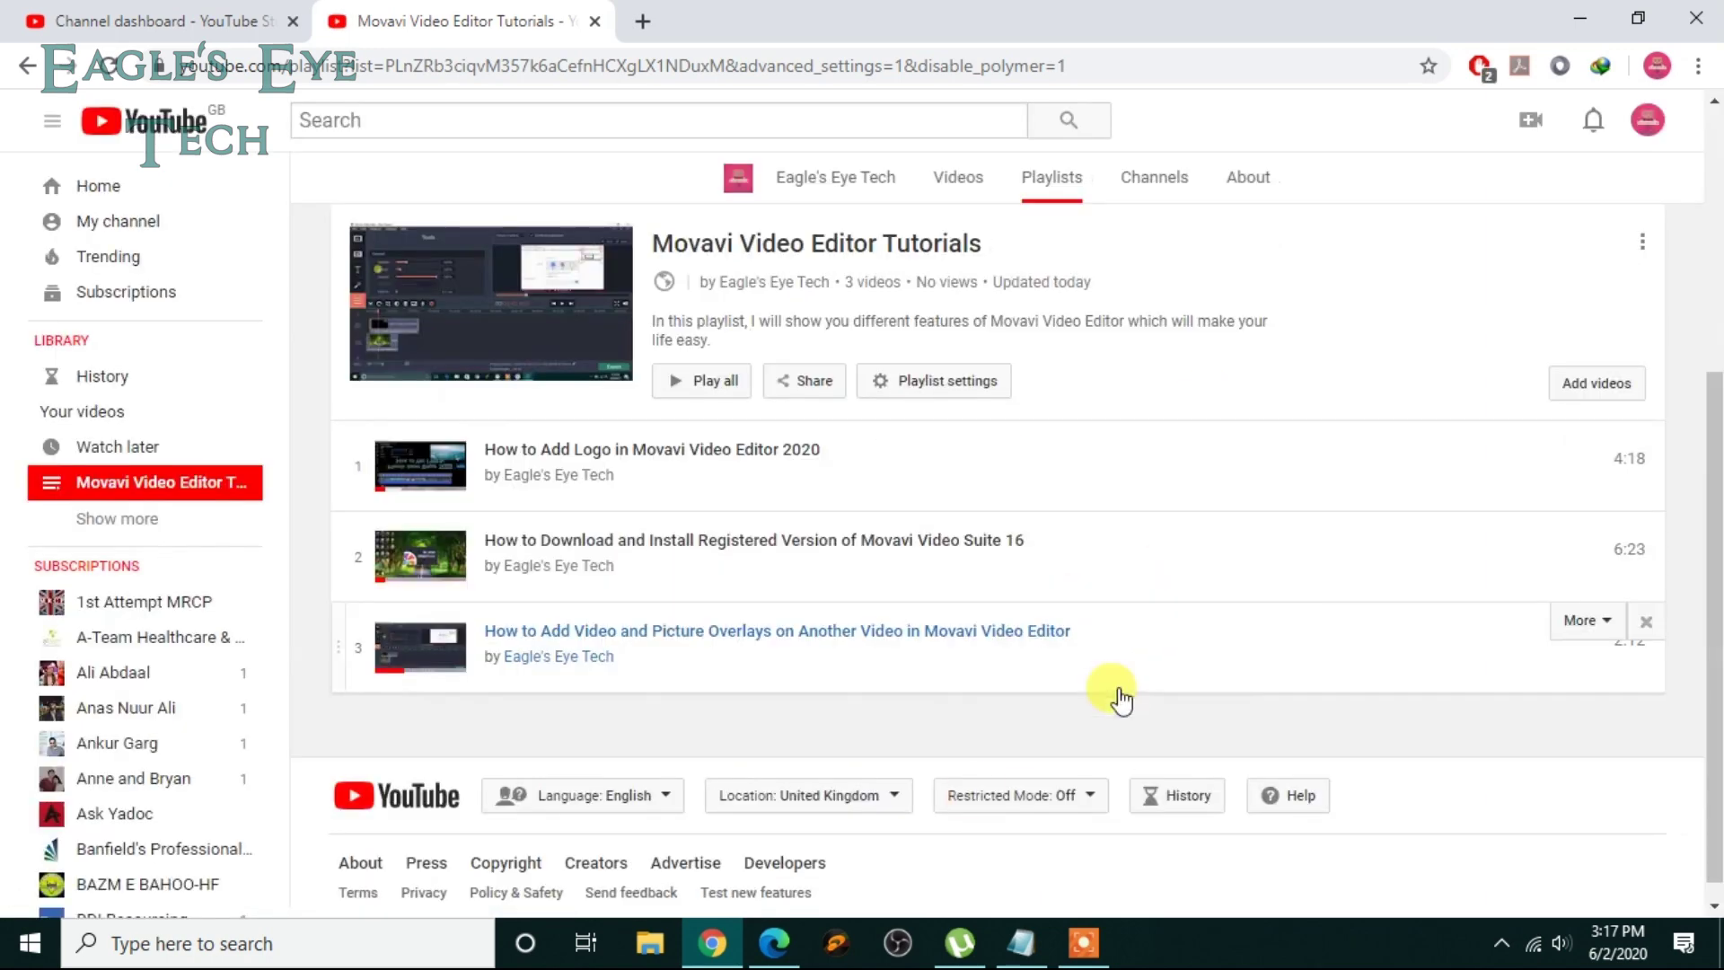
click(774, 943)
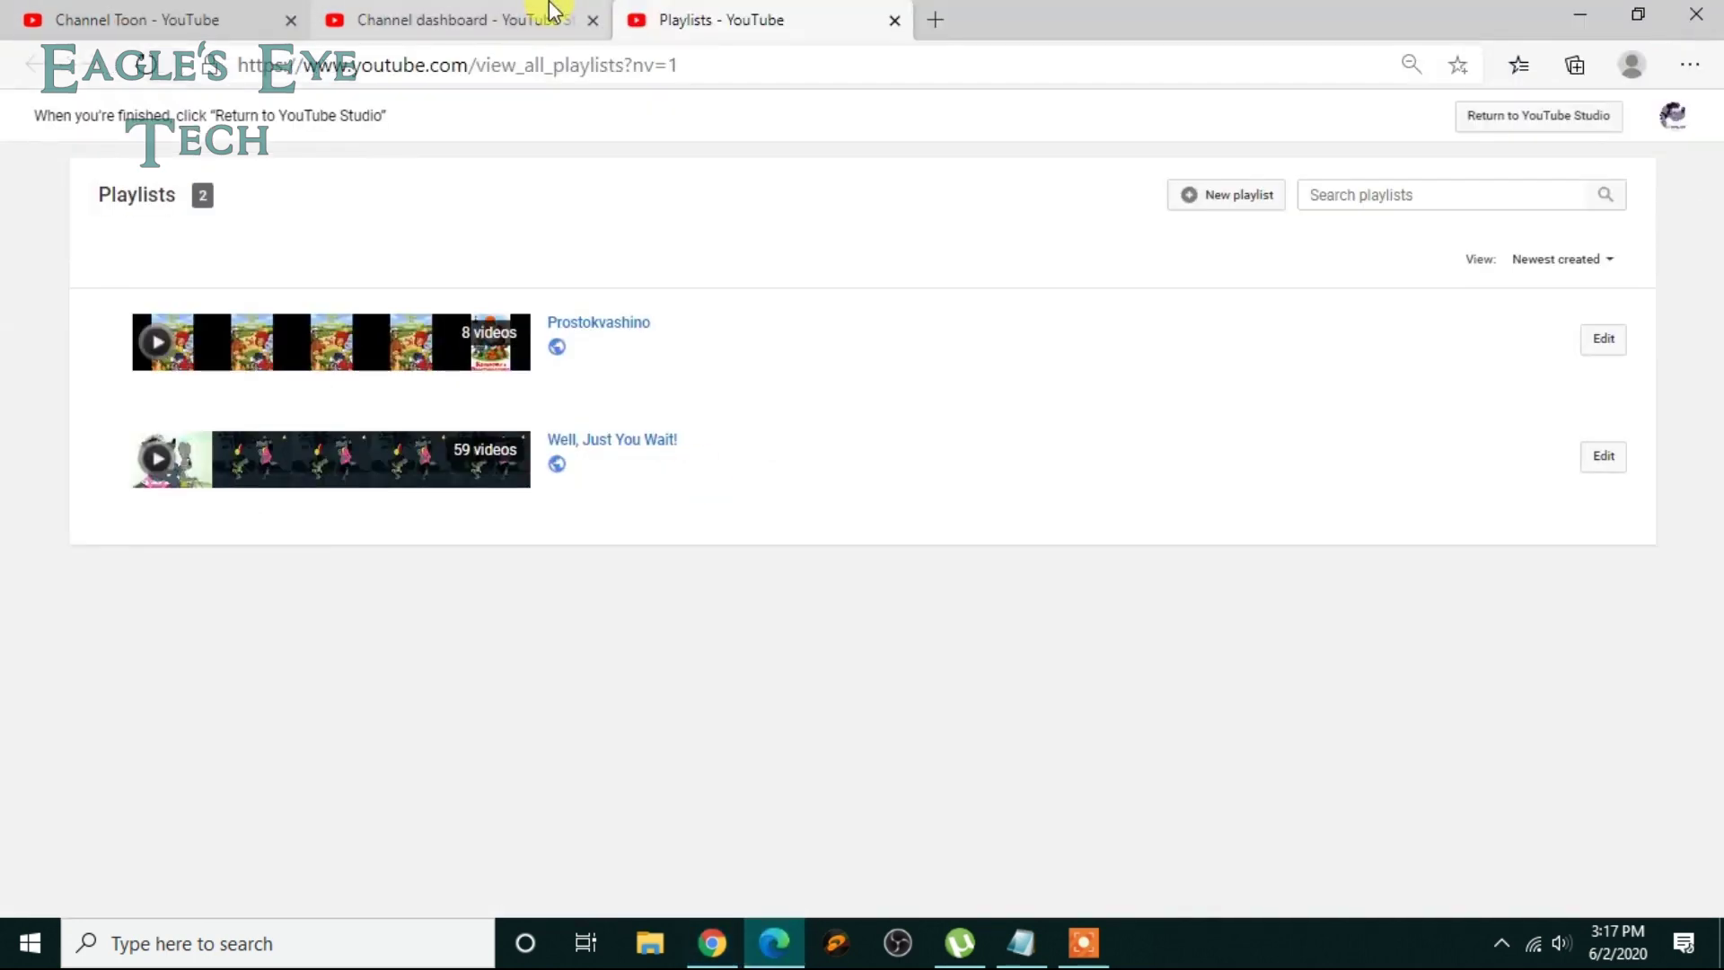
click(162, 18)
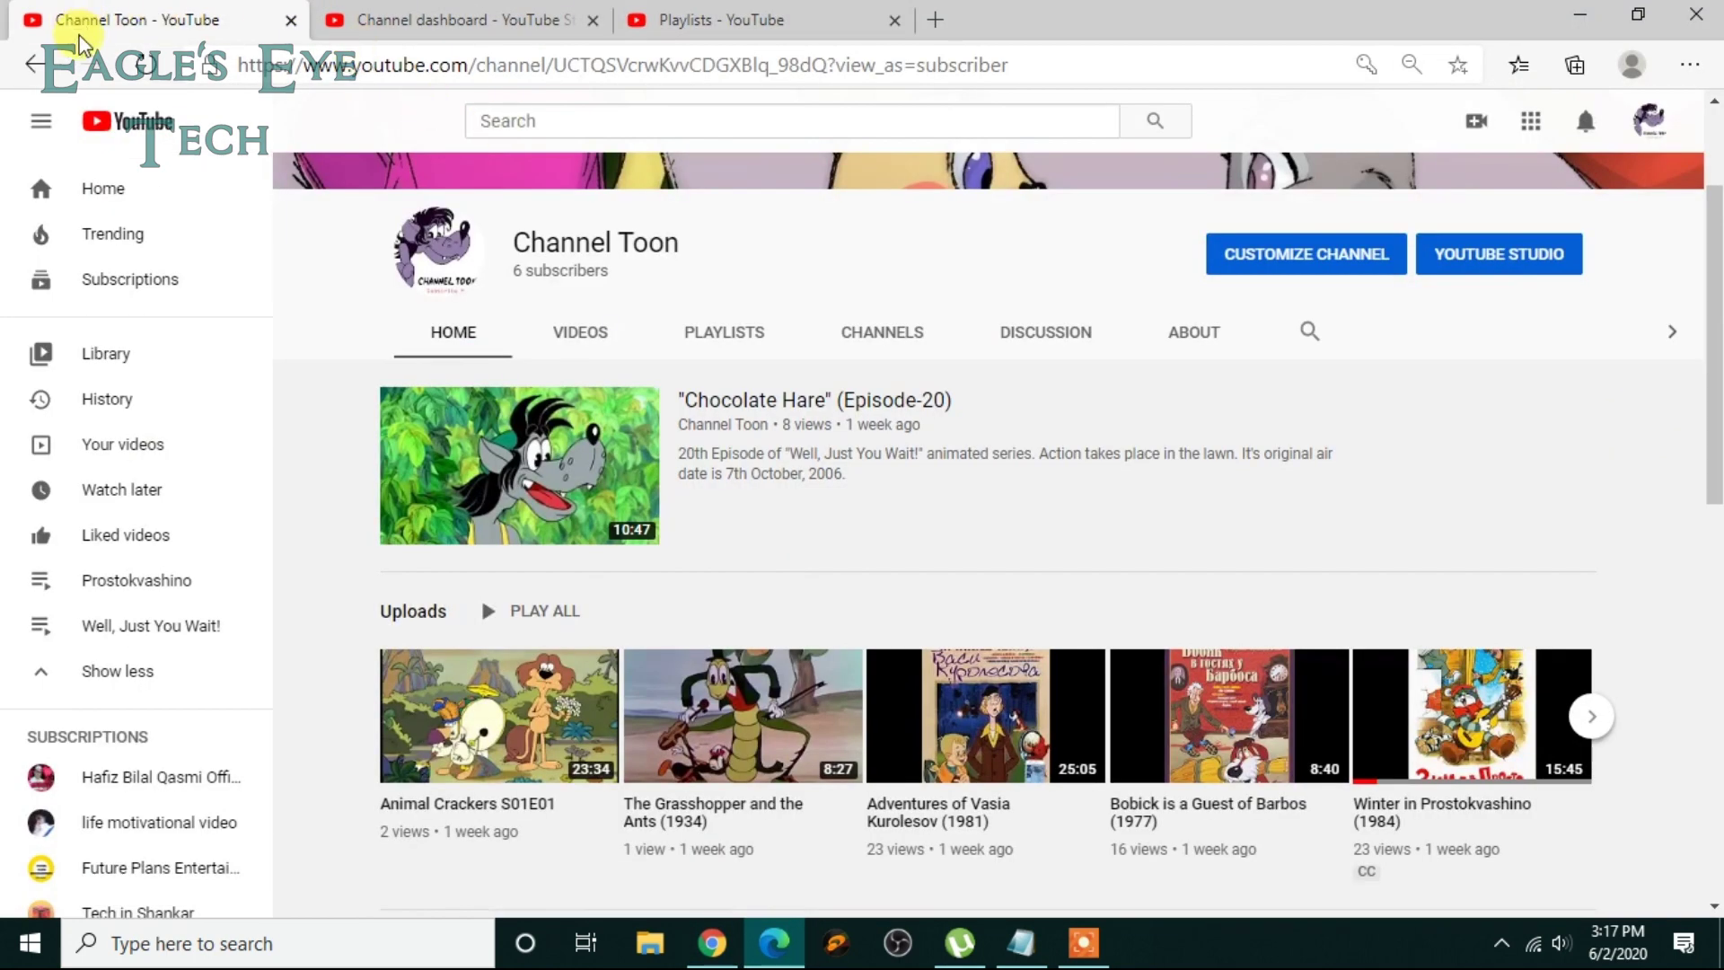
click(143, 64)
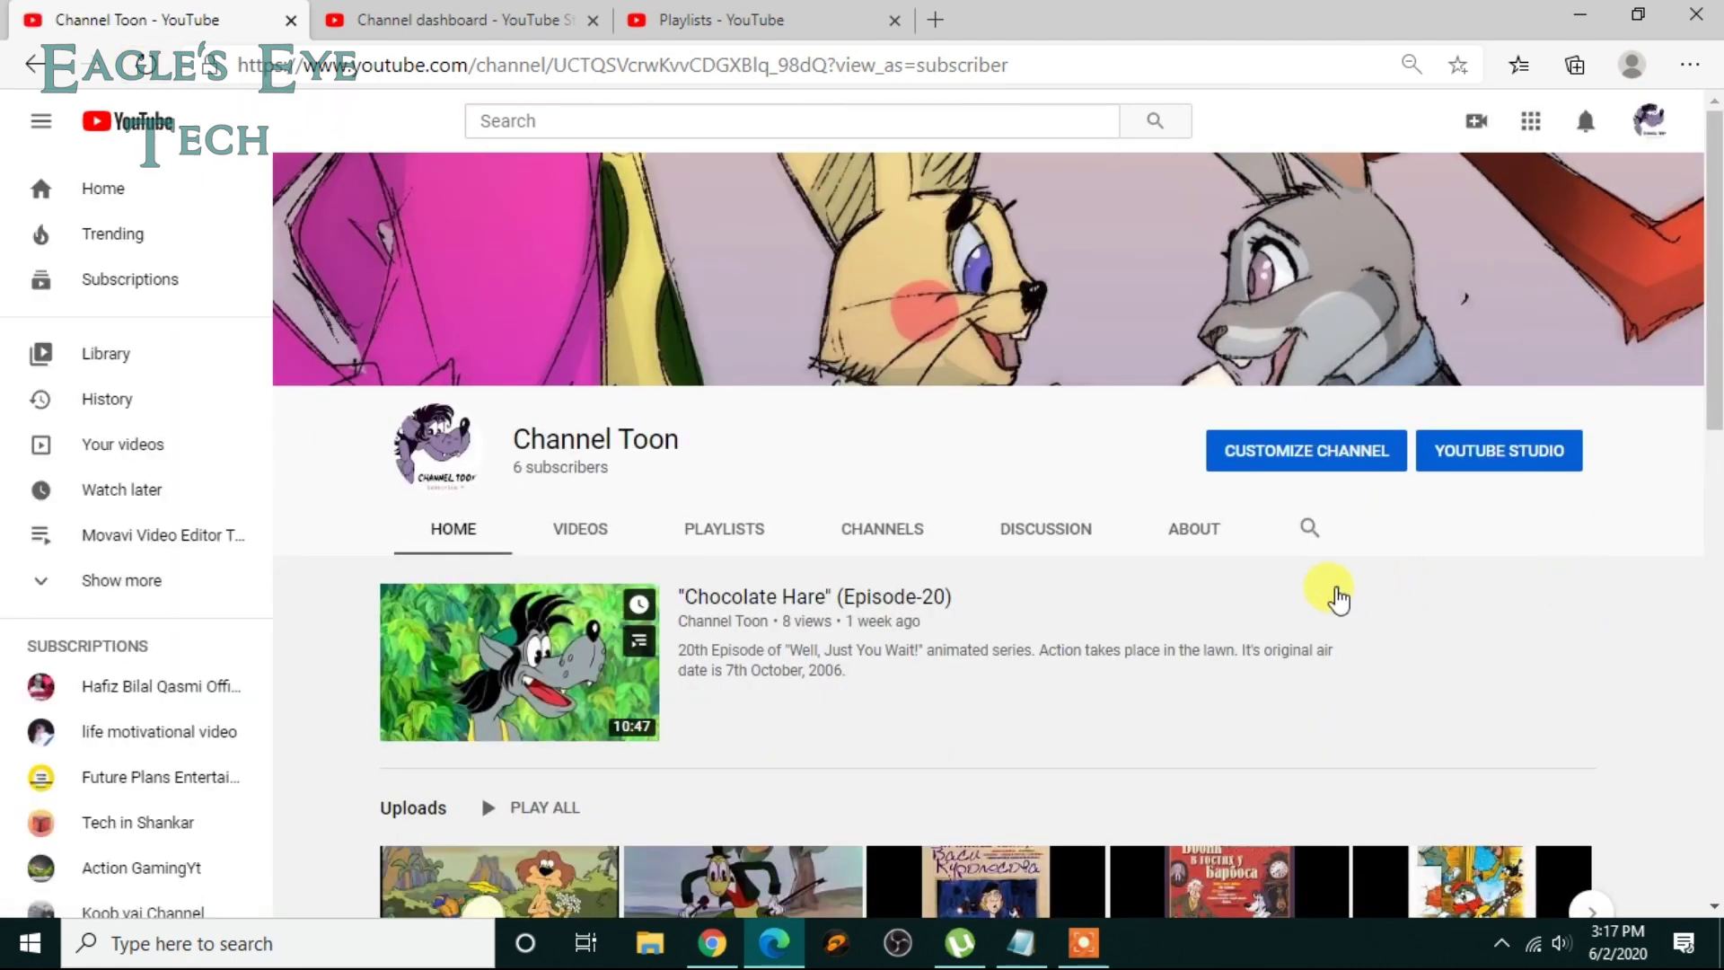
Step: Confirm Chocolate Hare's save-to list lacks the Movavi playlist, then return to the owner's Channel dashboard
click(1337, 595)
click(1409, 727)
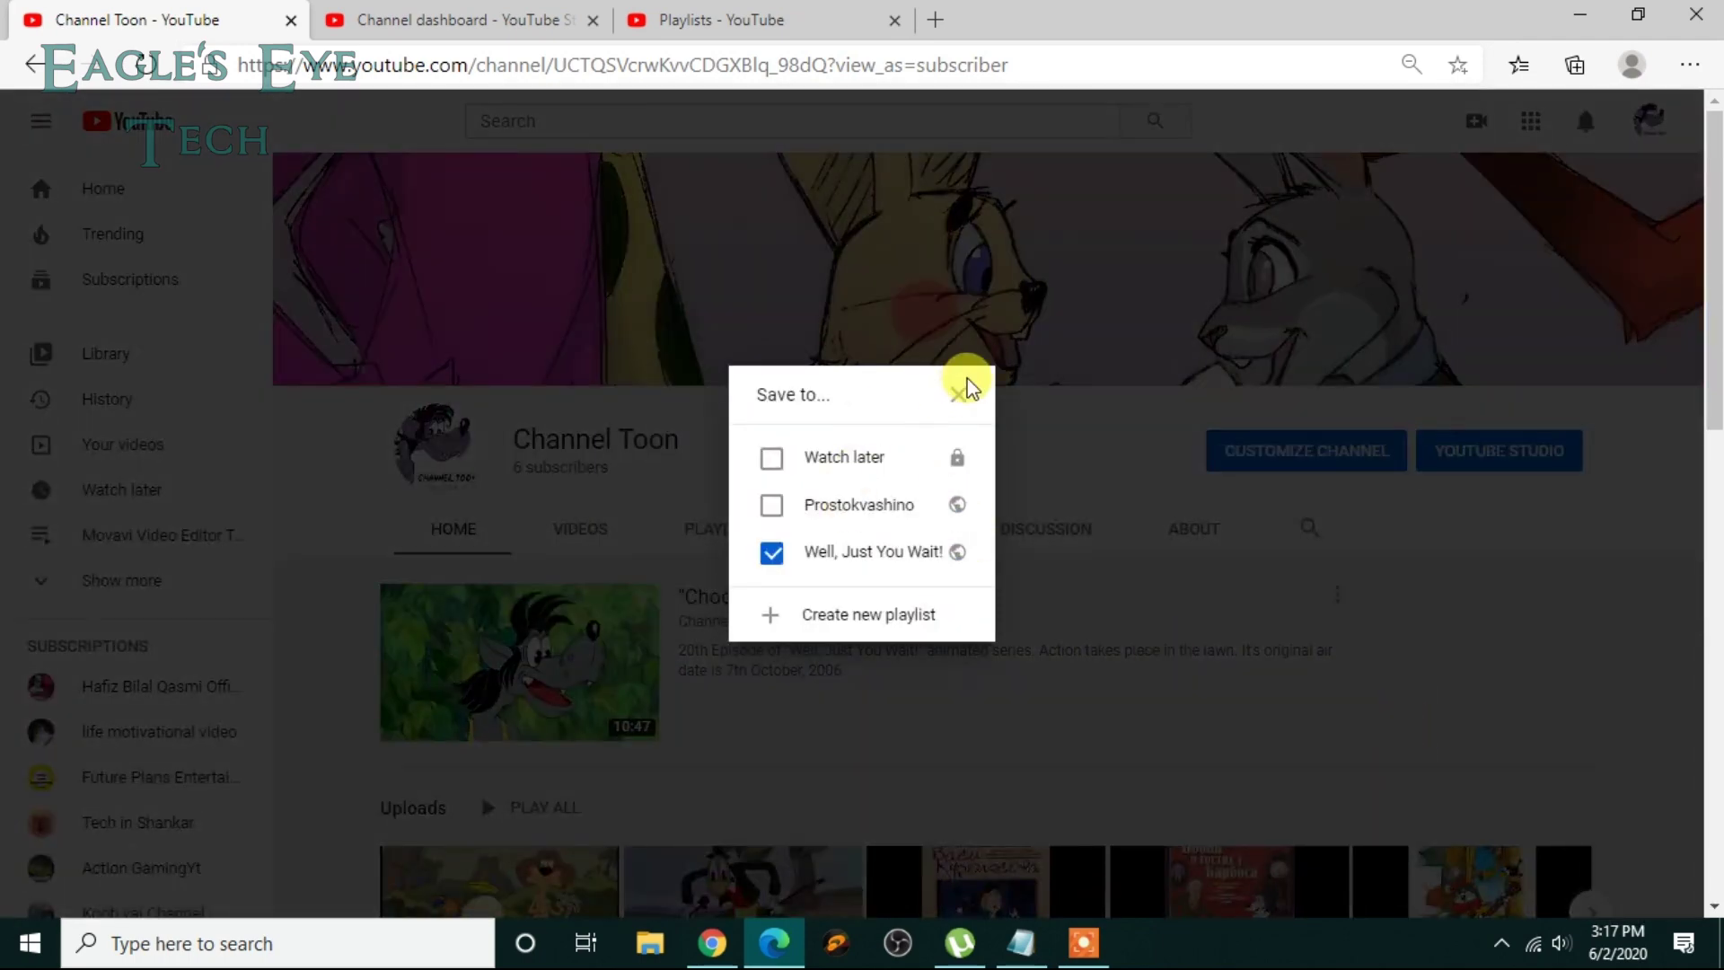
click(965, 391)
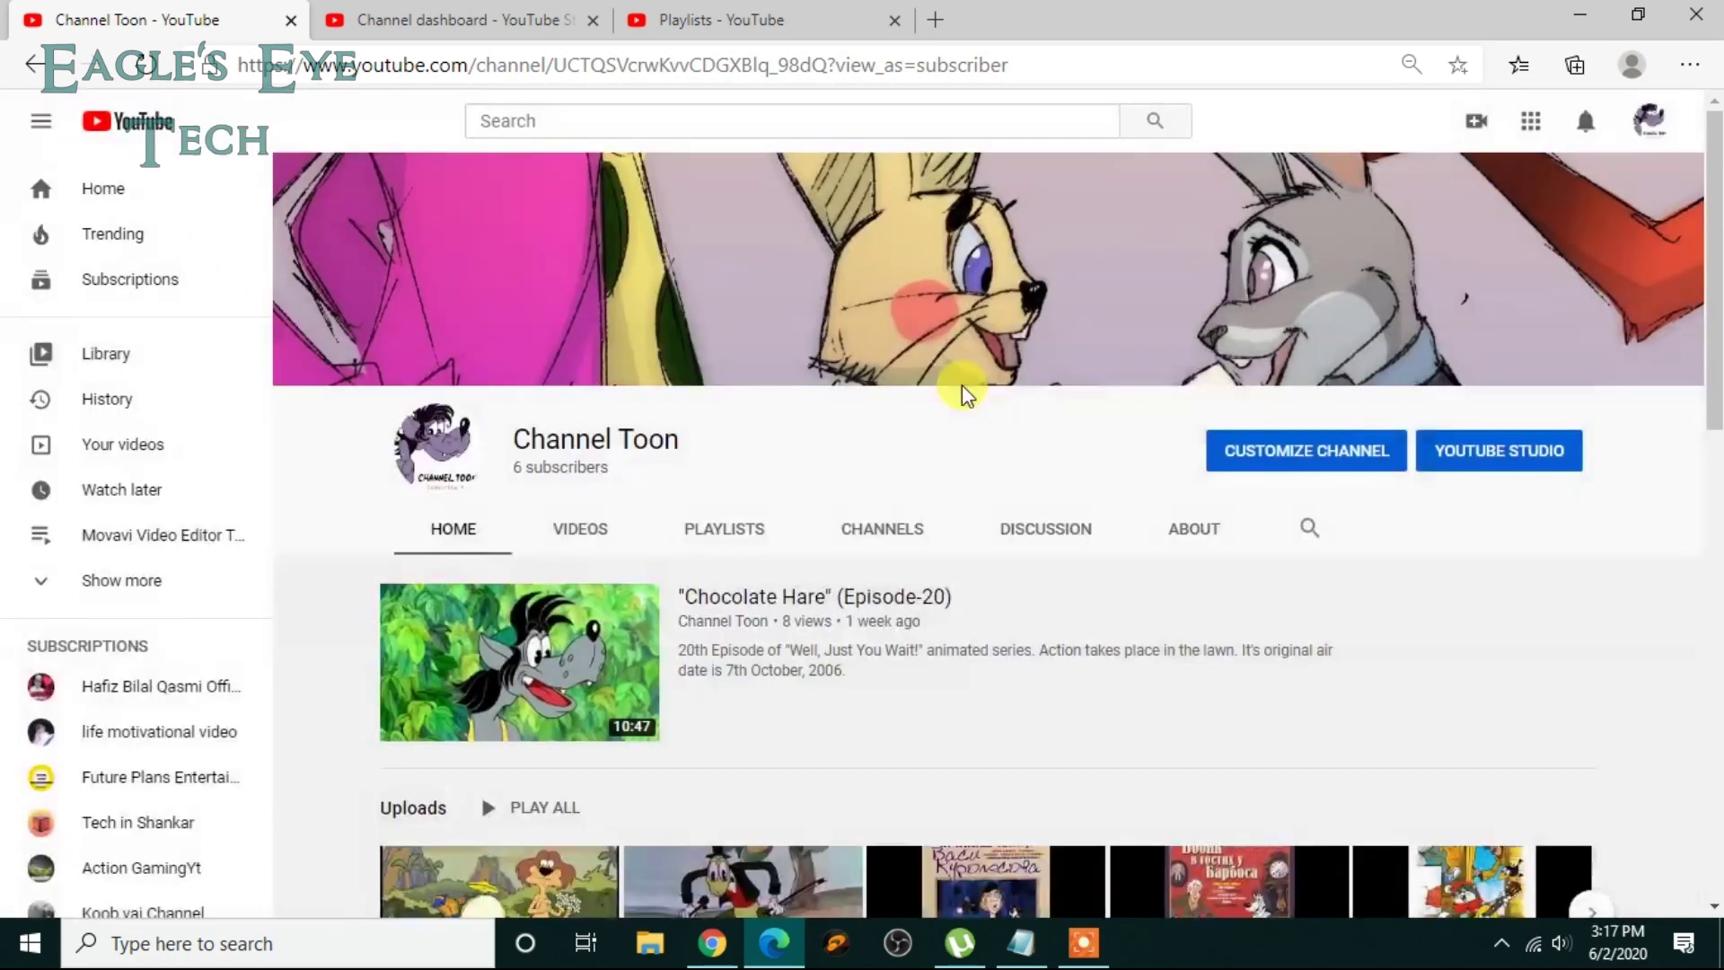
click(710, 943)
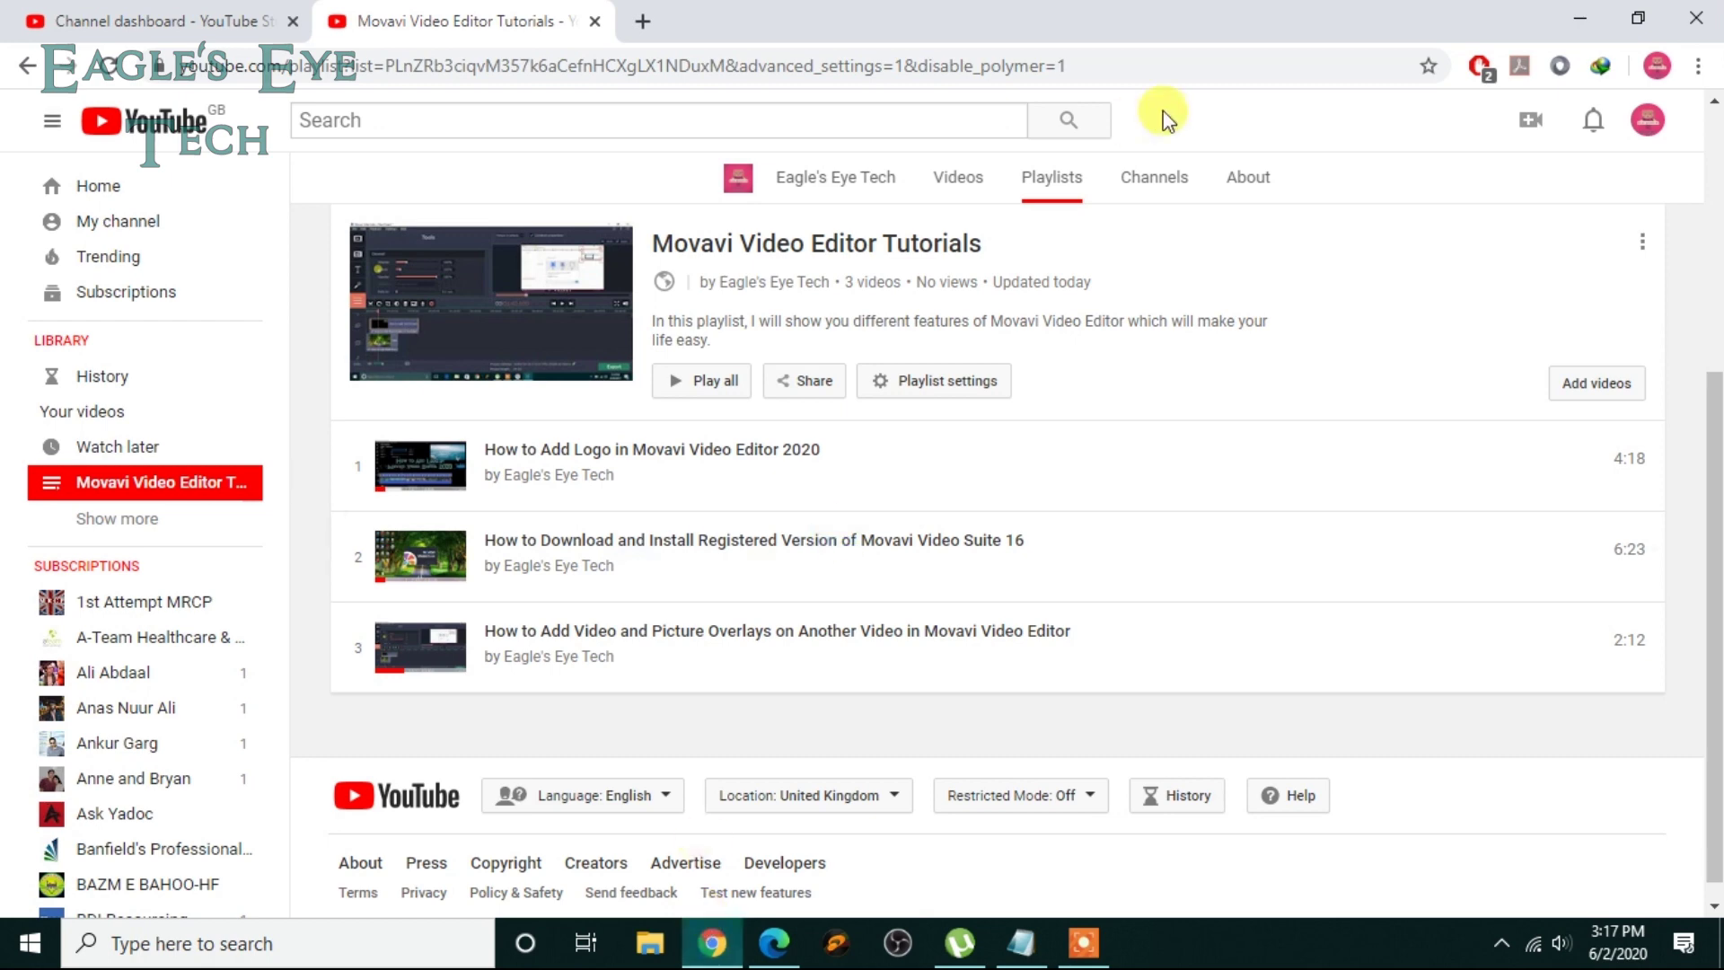
click(161, 19)
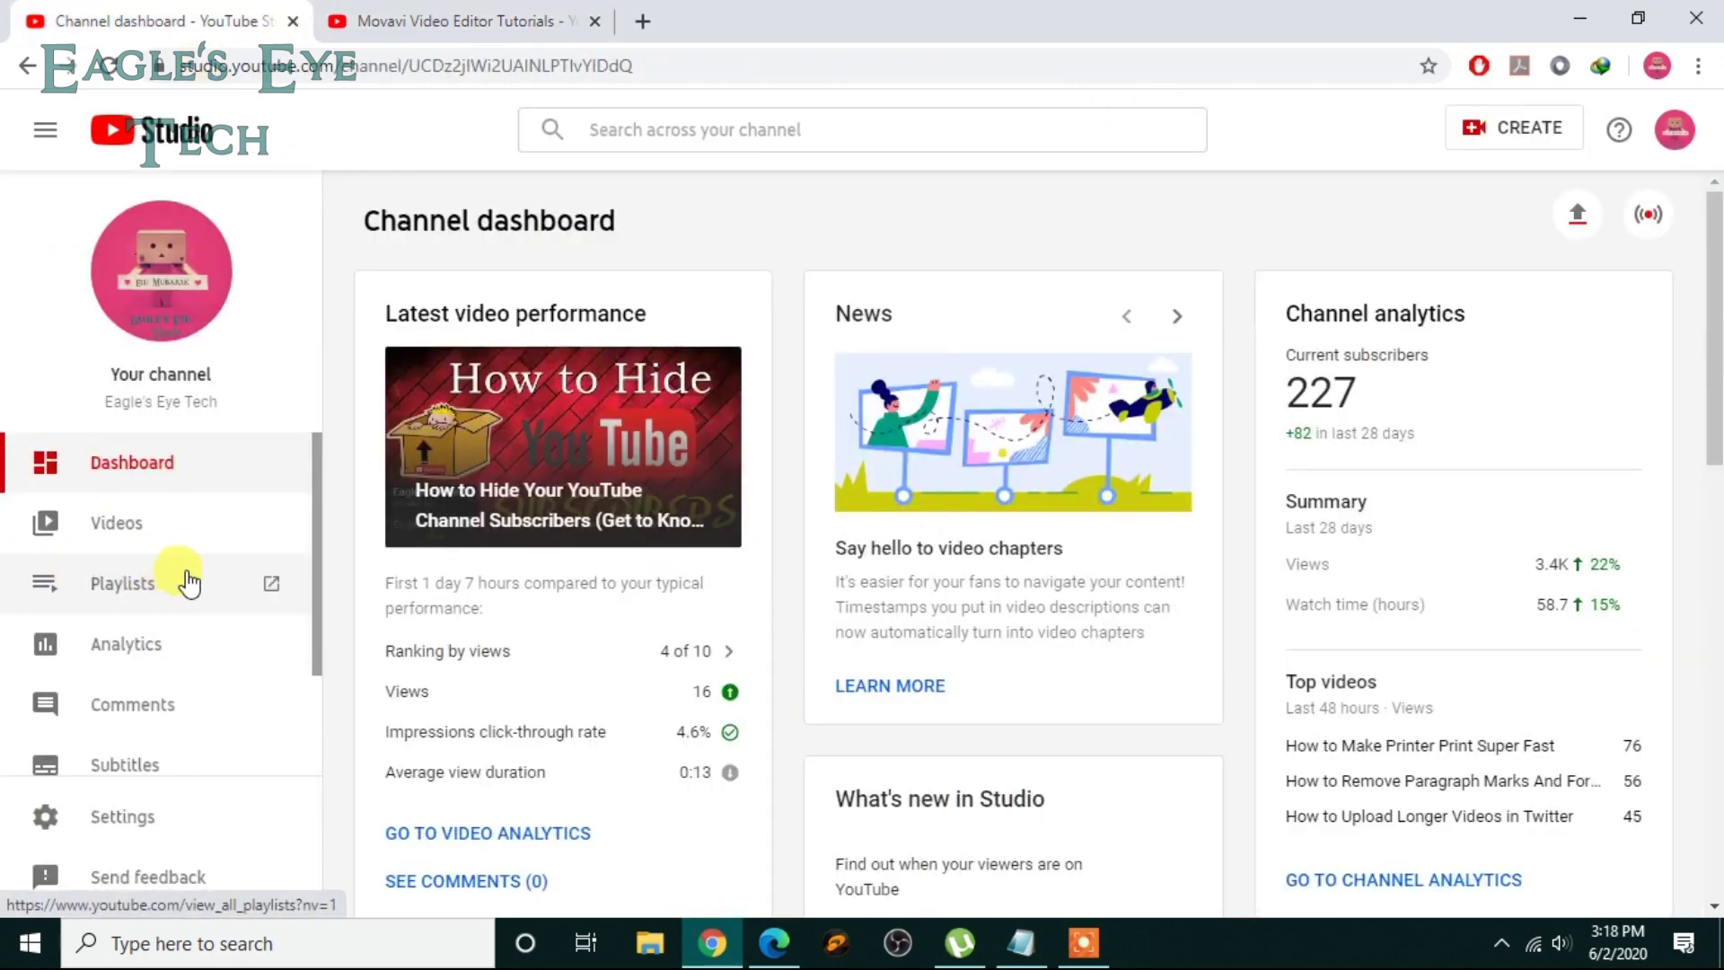